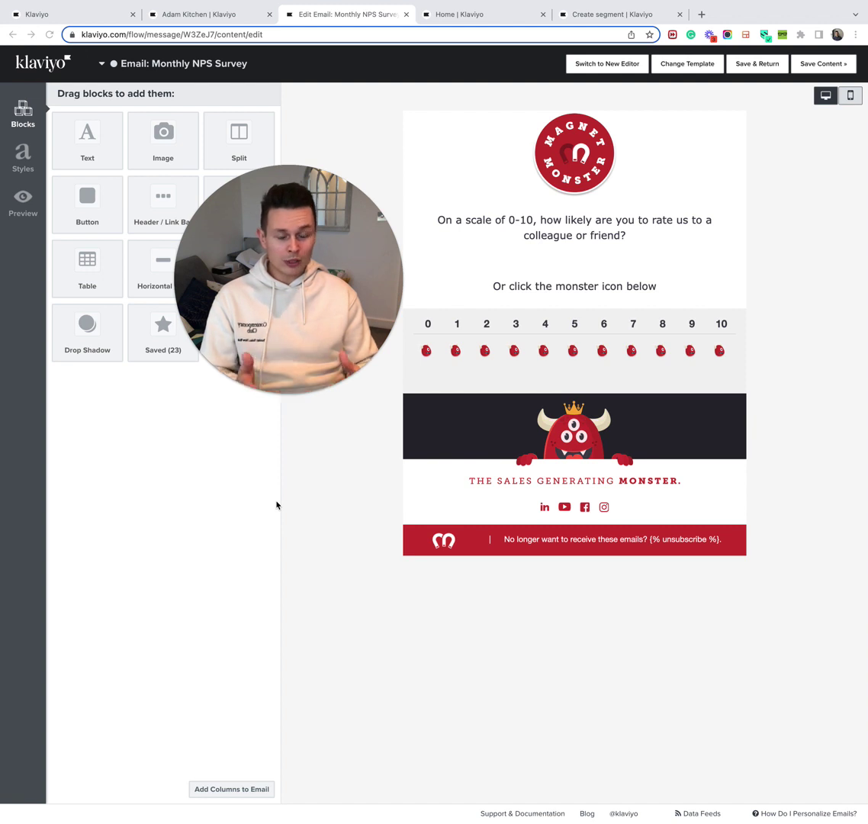
# Step: Bring up the subscriber's profile page and scroll down to its custom properties
pyautogui.moveTo(277, 389)
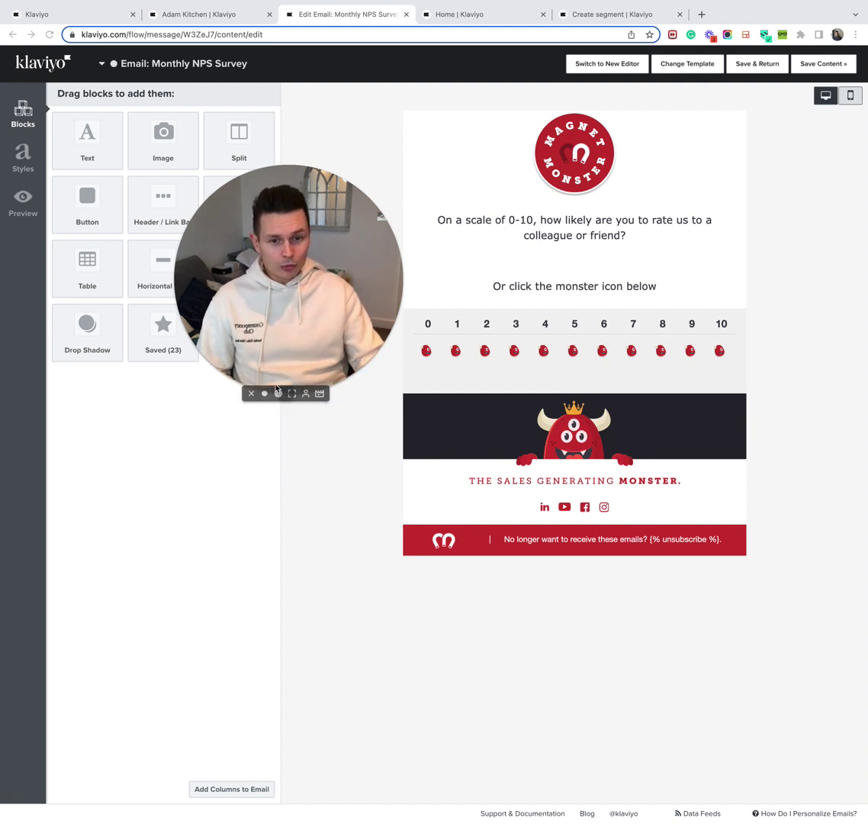
pyautogui.click(251, 393)
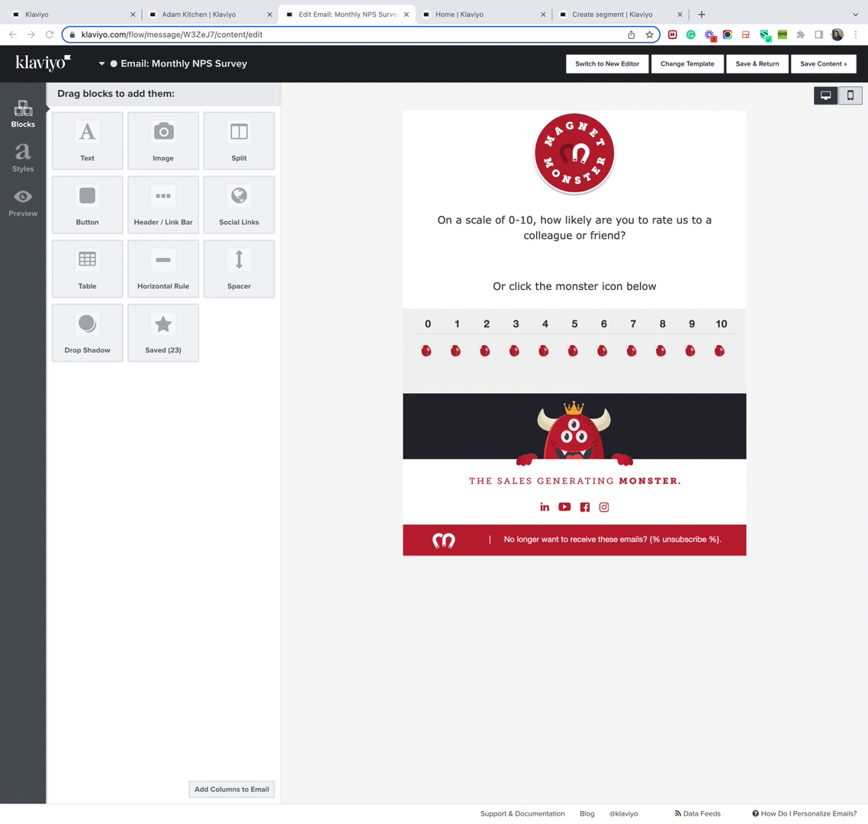
pyautogui.click(184, 17)
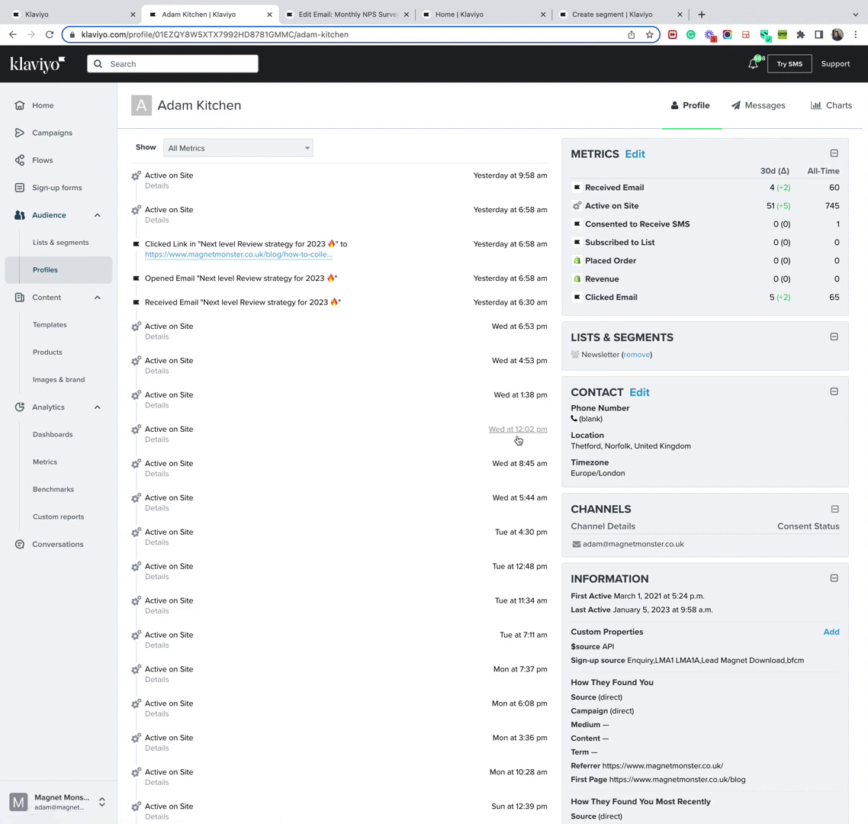
pyautogui.scroll(-3, 517, 488)
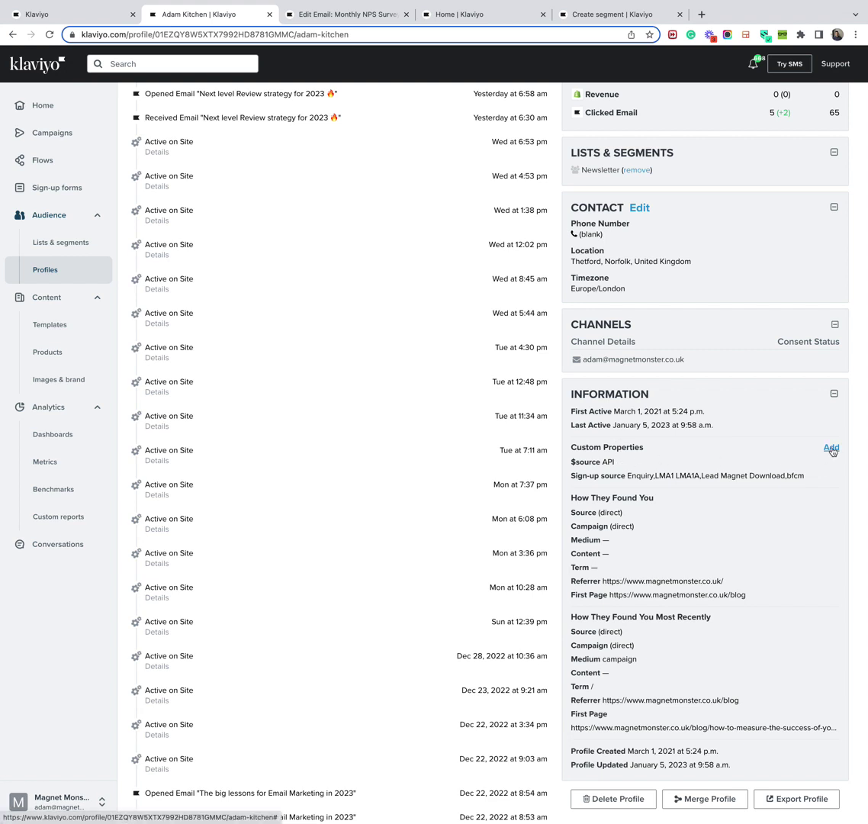
# Step: Start adding the NPS custom property, review its suggested values, then close without saving
pyautogui.click(831, 447)
pyautogui.write('NPS')
pyautogui.click(347, 211)
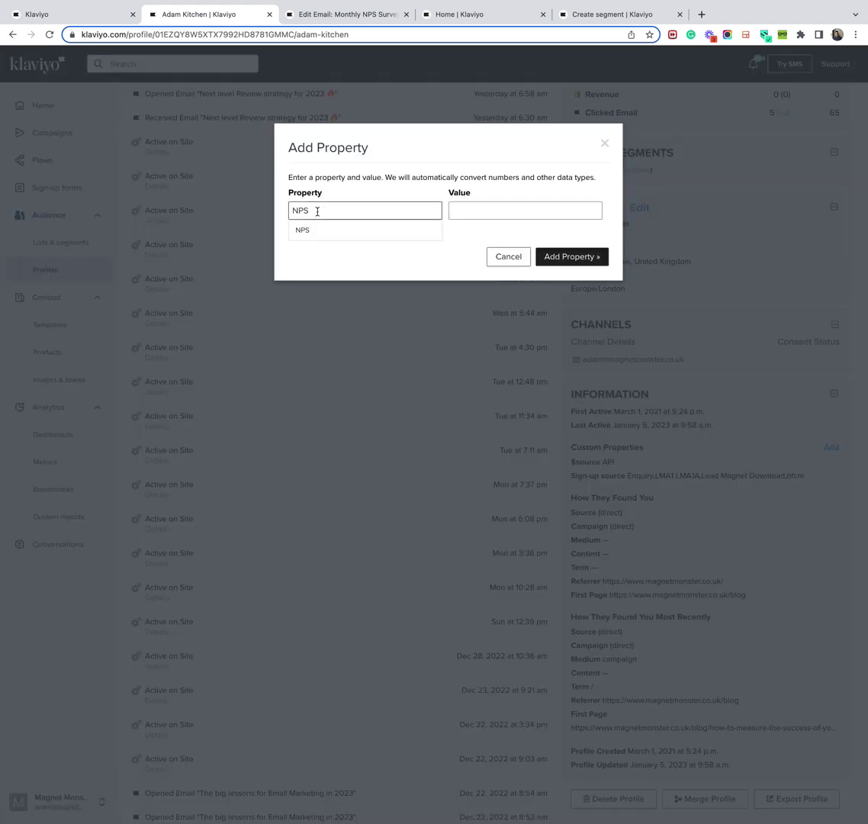
pyautogui.click(525, 211)
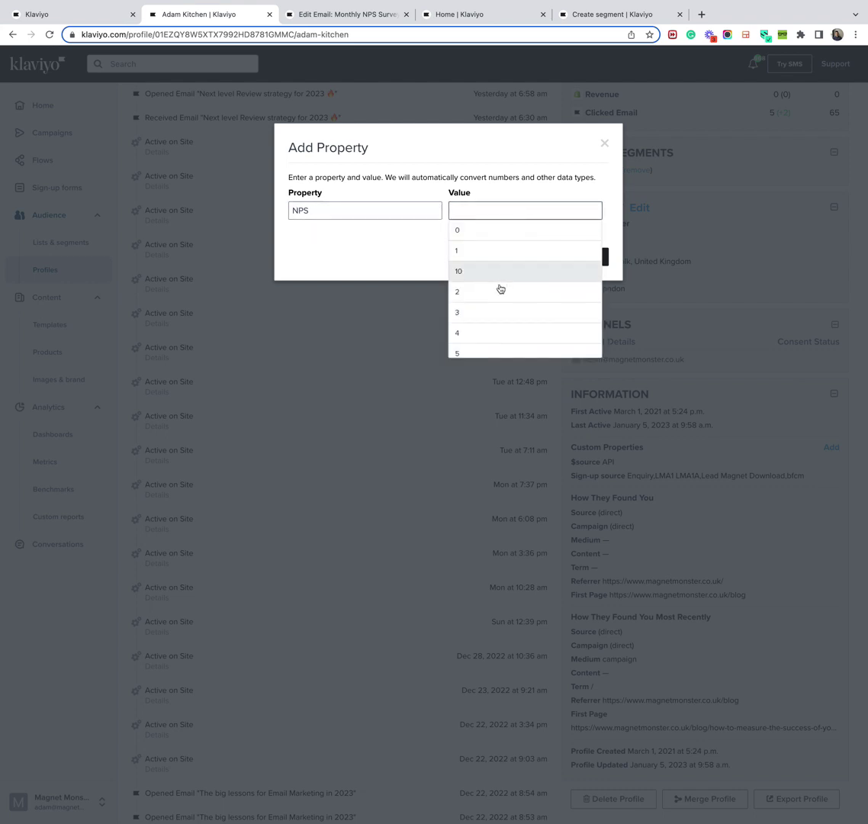
pyautogui.scroll(-3, 498, 289)
pyautogui.scroll(3, 496, 287)
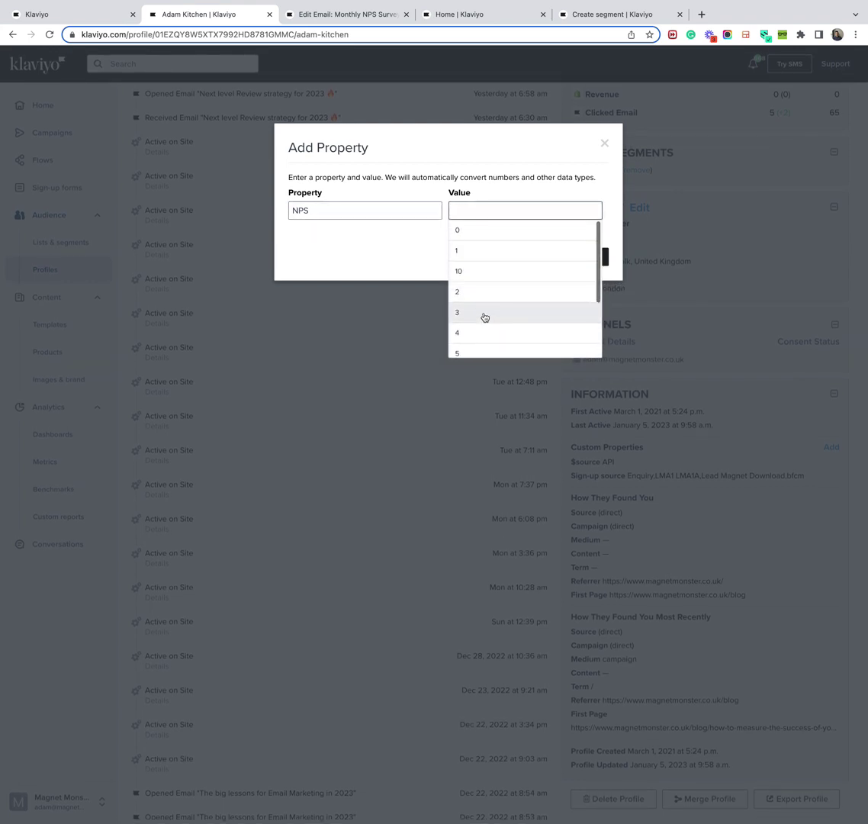
pyautogui.click(381, 267)
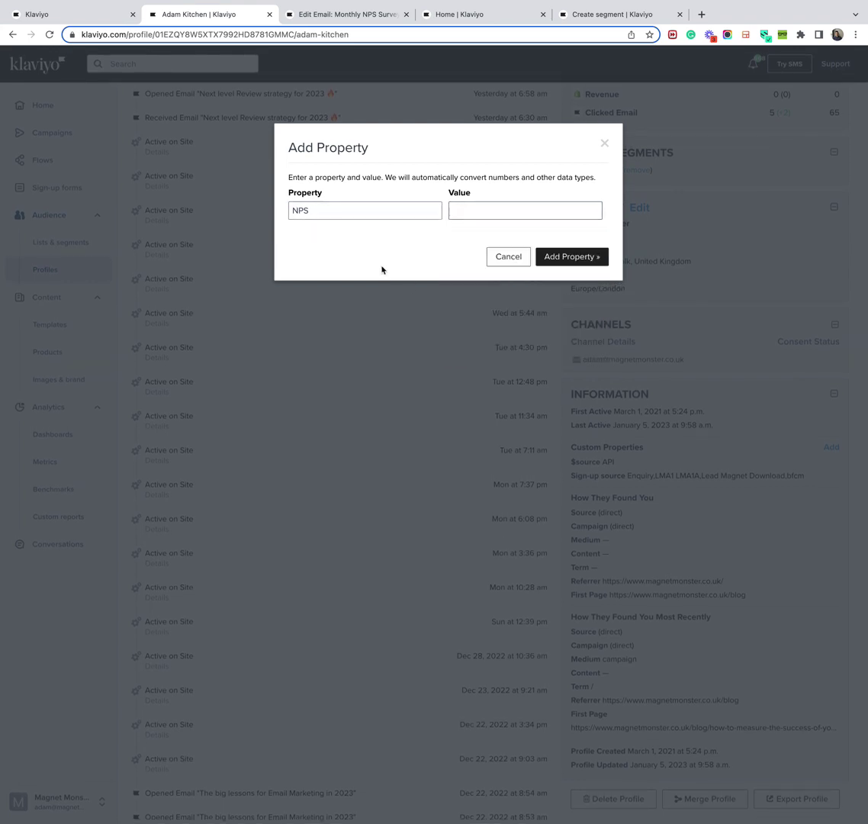
pyautogui.click(605, 143)
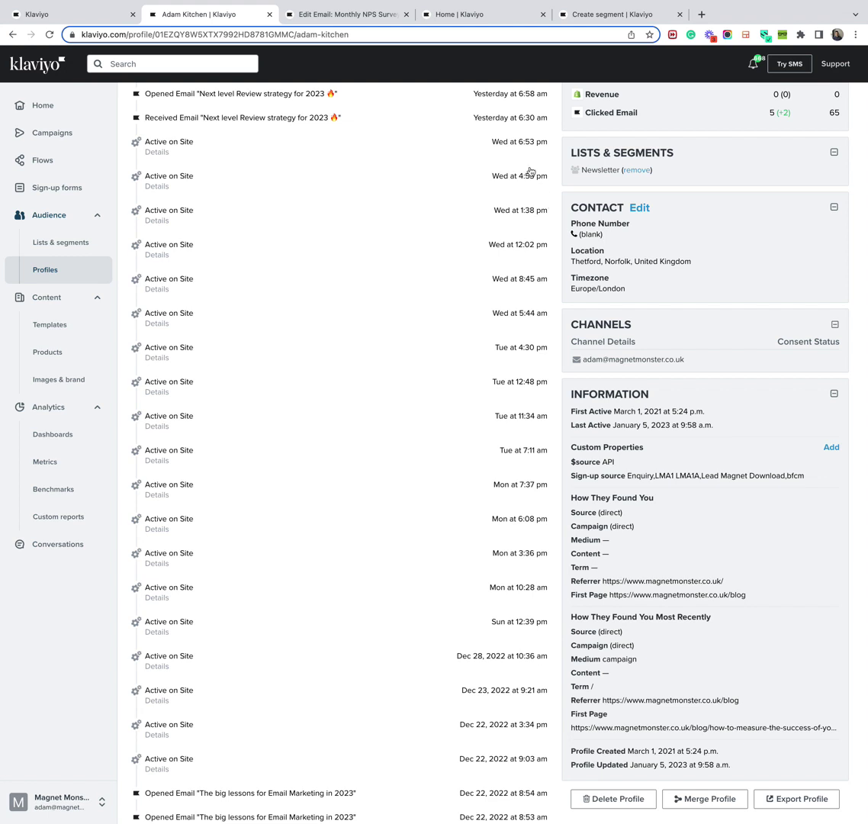
# Step: Inspect the preference page's Radio Buttons block: NPS profile property, question text and 0–10 options
pyautogui.click(75, 17)
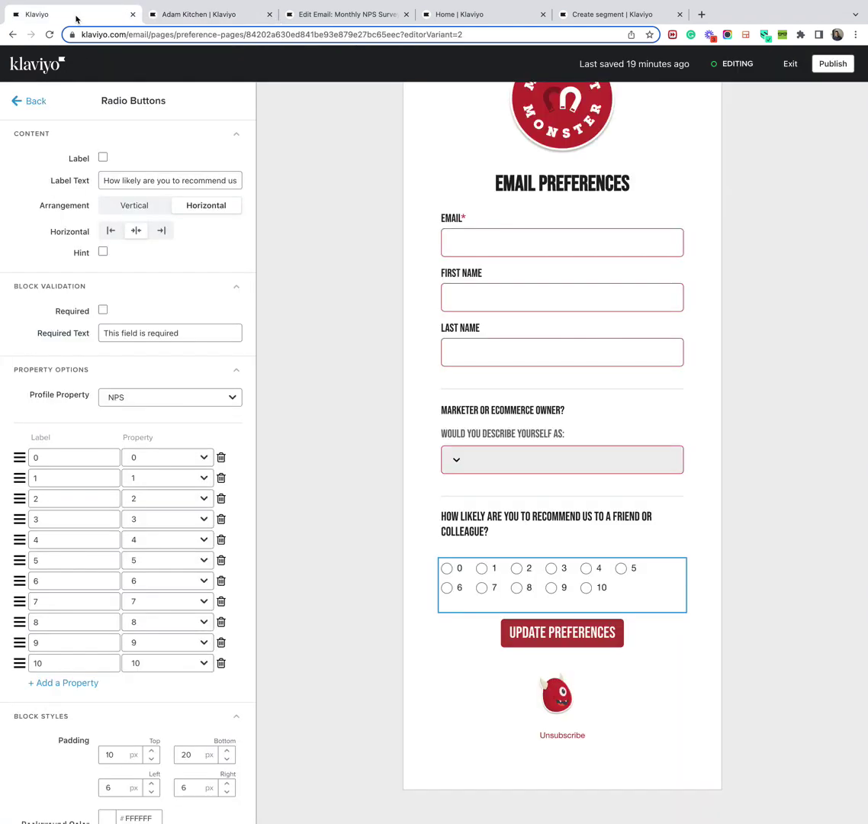
pyautogui.scroll(3, 336, 396)
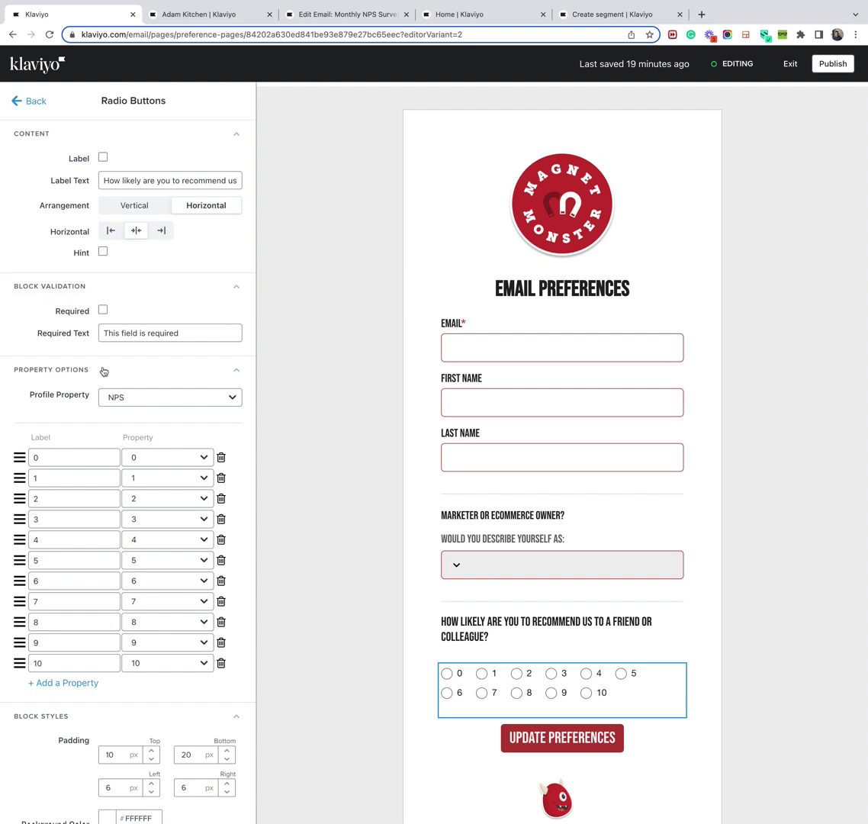
pyautogui.click(107, 395)
pyautogui.click(19, 100)
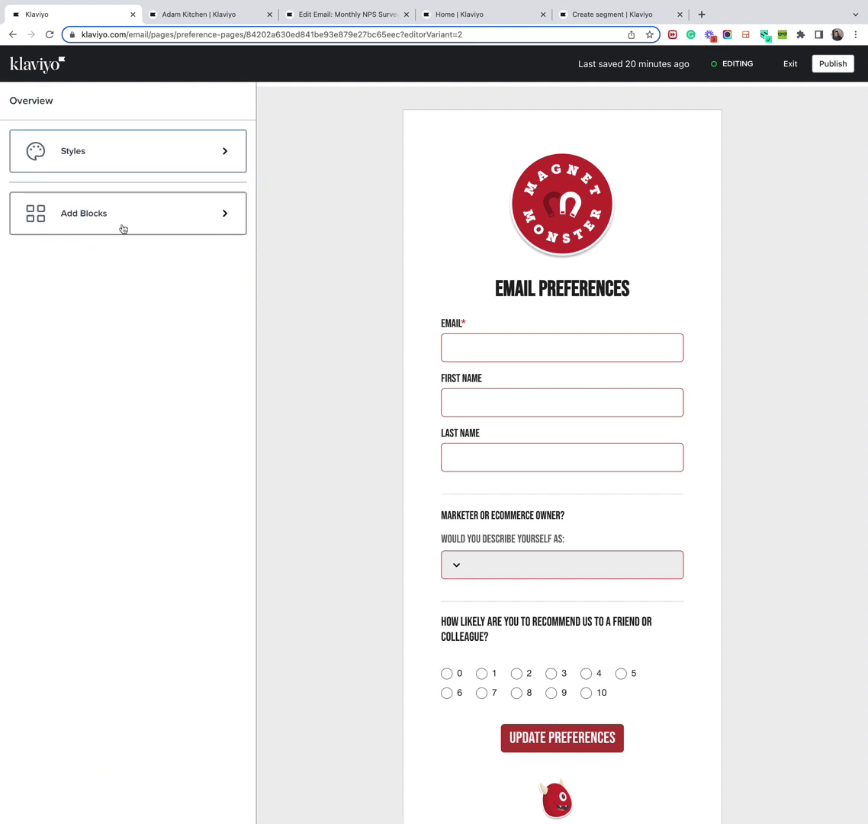
pyautogui.click(578, 542)
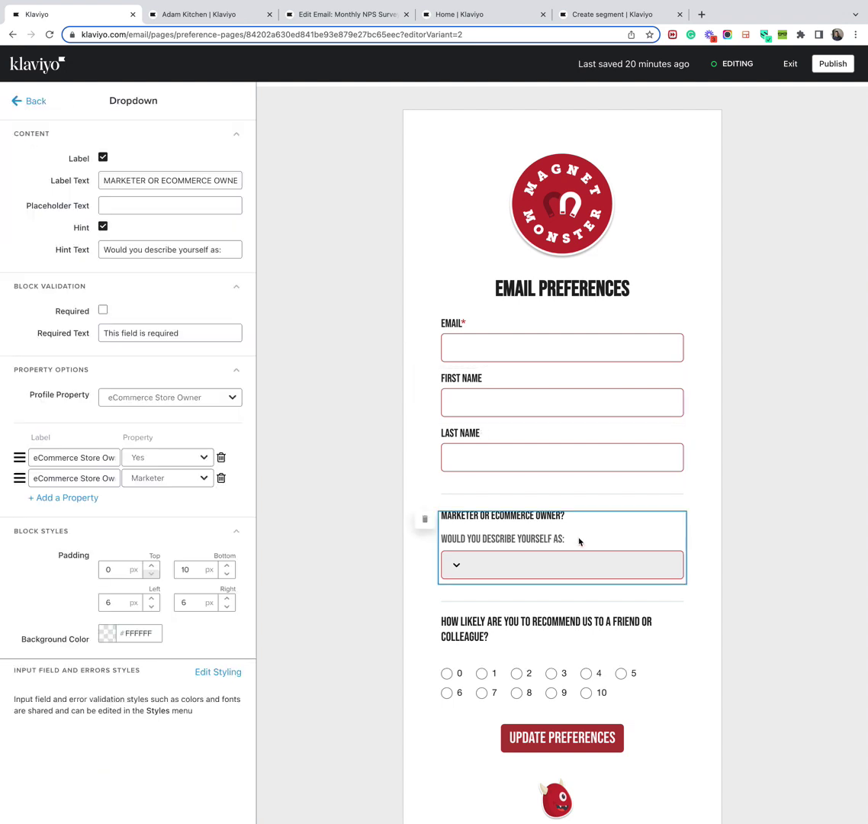
pyautogui.click(563, 629)
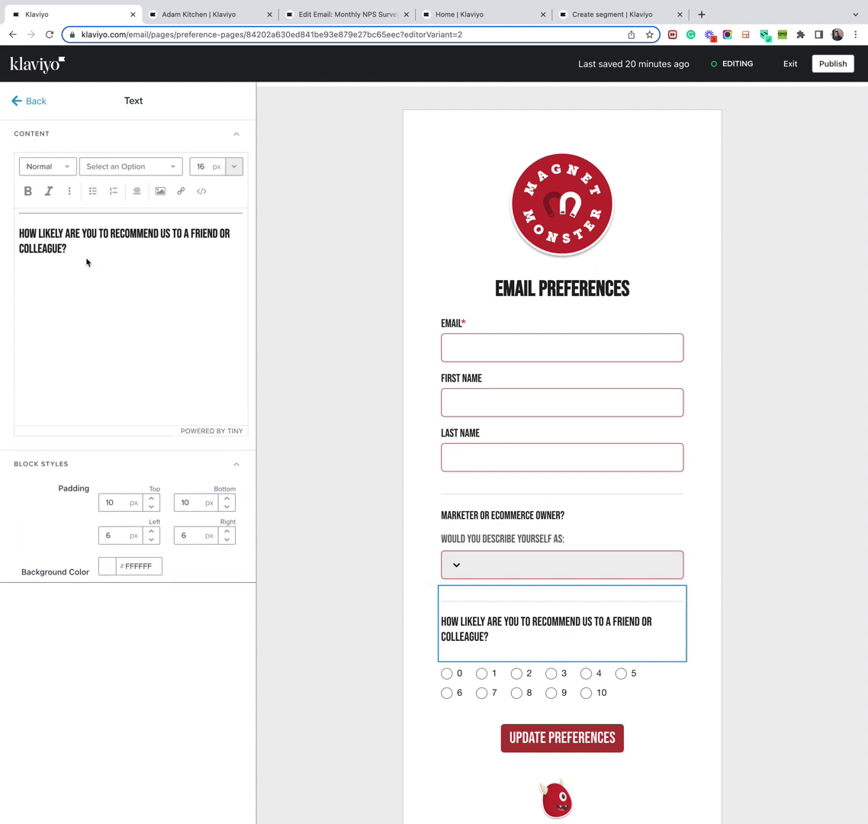
pyautogui.click(609, 701)
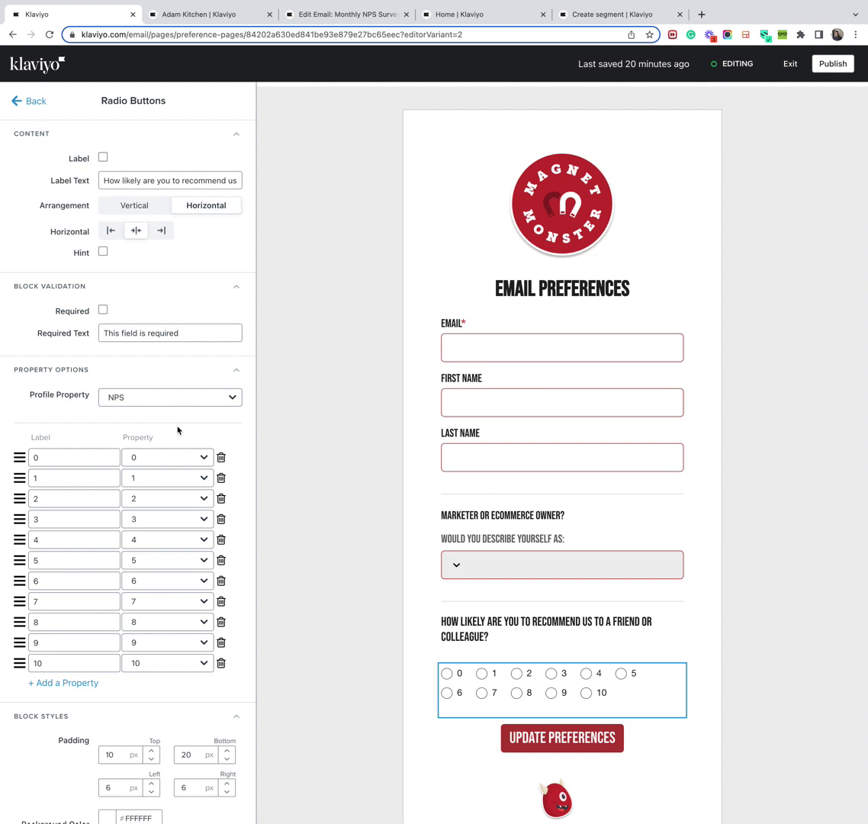
pyautogui.scroll(-1, 141, 324)
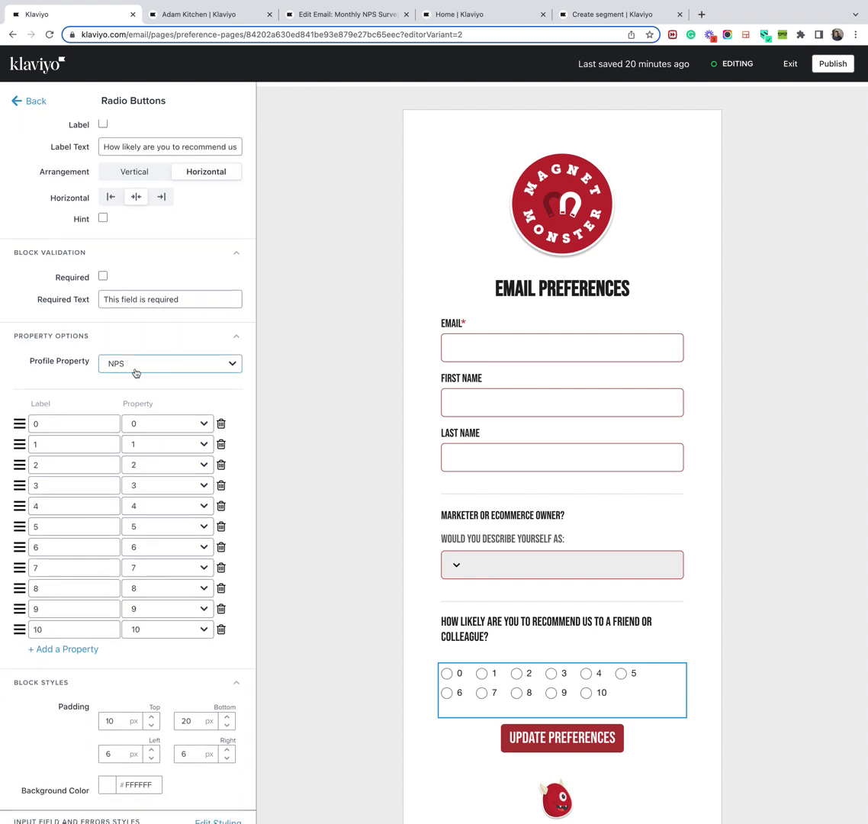
# Step: Keep NPS as the scale's profile property and check the 0 and 1 option labels
pyautogui.click(150, 364)
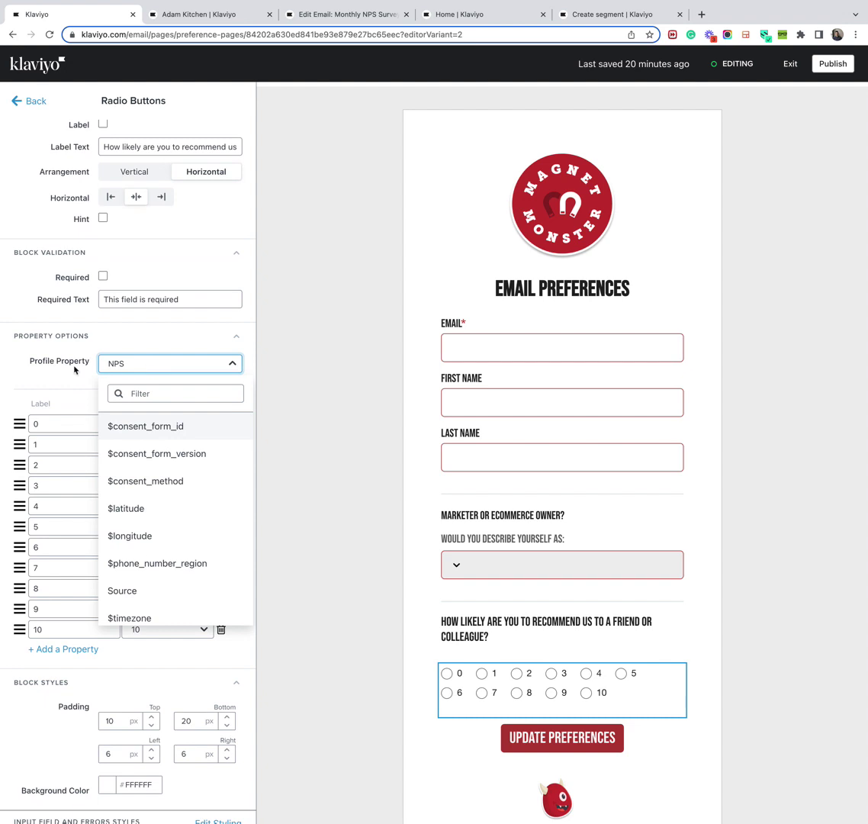
pyautogui.scroll(-5, 154, 428)
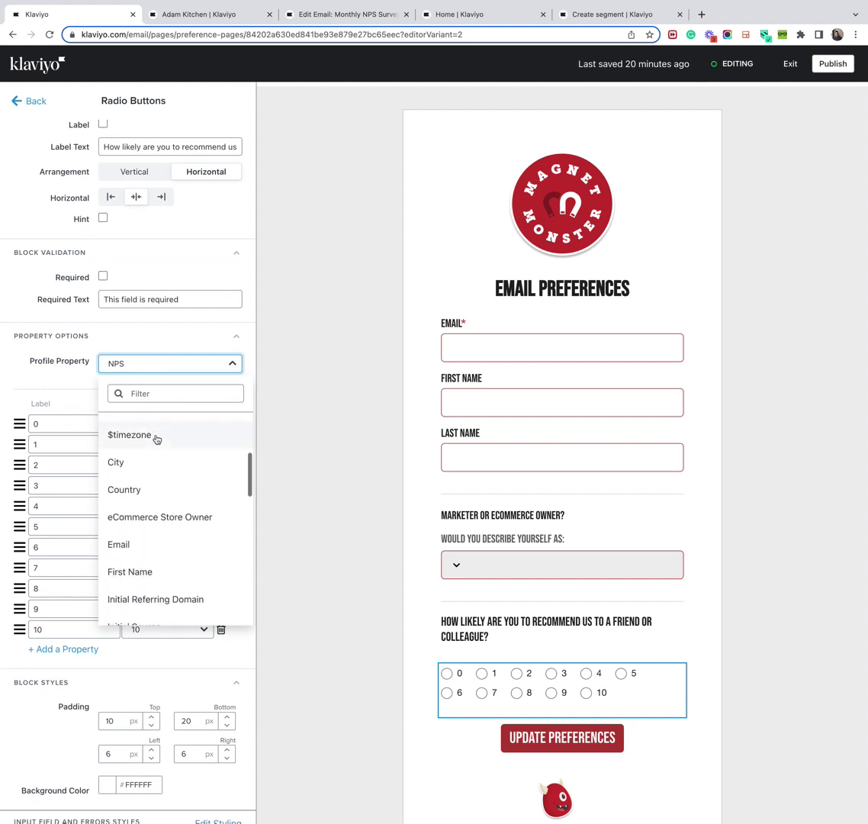
pyautogui.scroll(5, 156, 439)
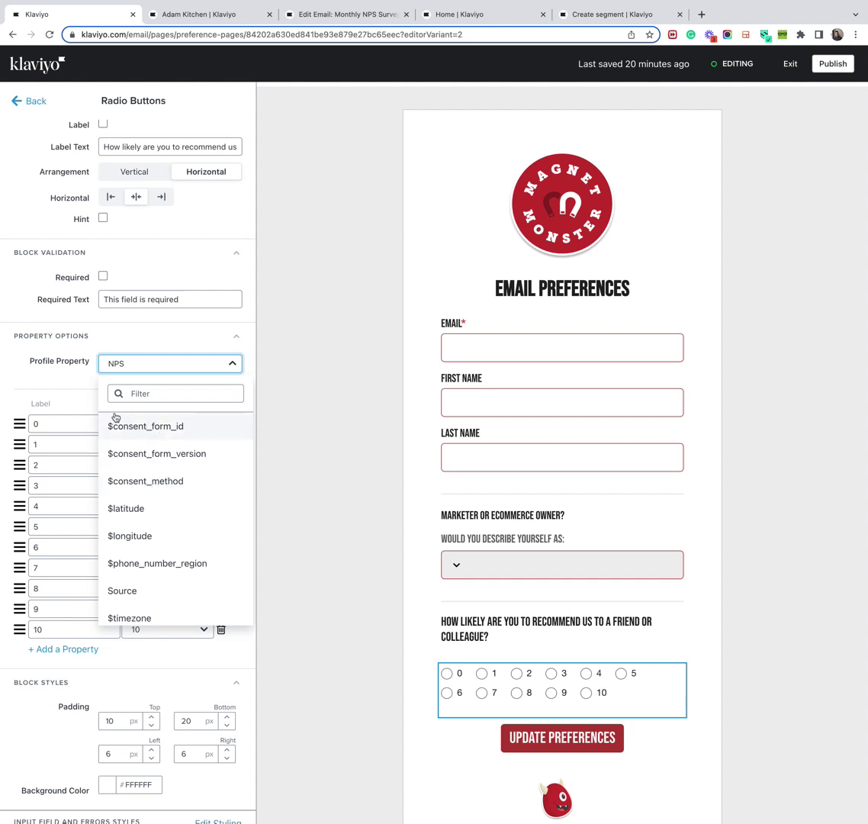
pyautogui.scroll(-3, 155, 494)
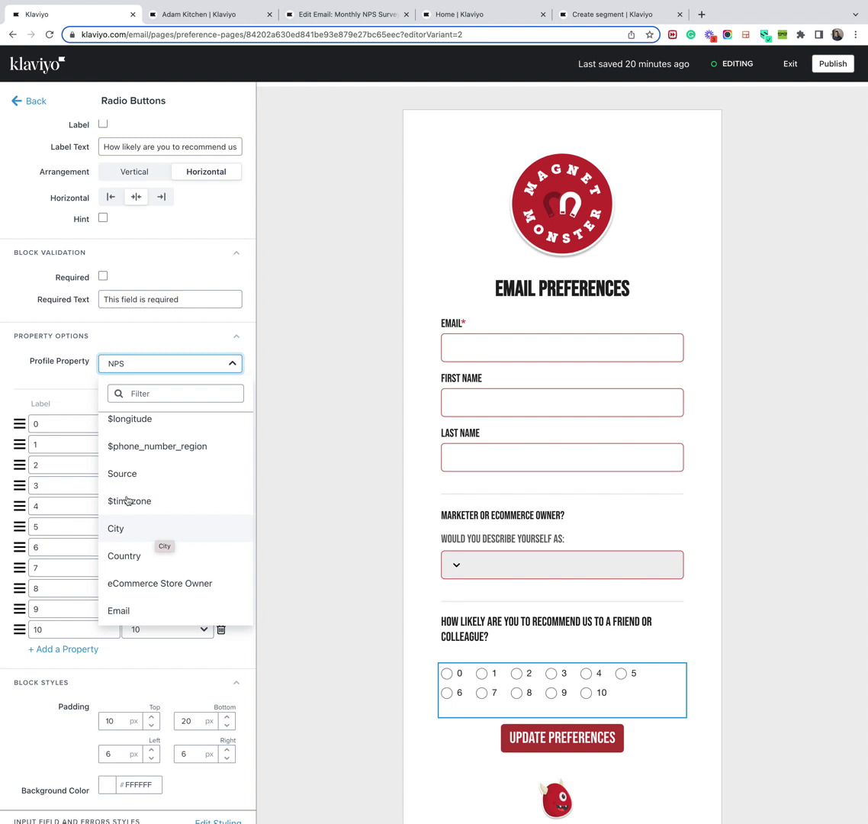
pyautogui.click(45, 344)
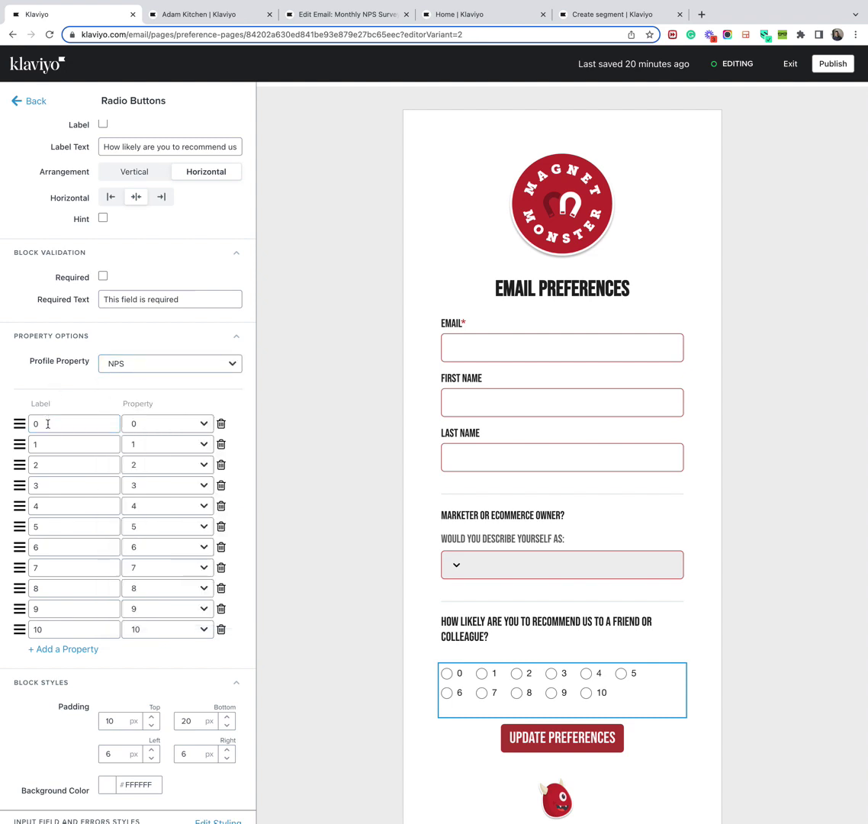
pyautogui.click(68, 443)
pyautogui.click(65, 423)
# Step: Add an 11 option row, then delete it so only 0–10 remain
pyautogui.click(88, 649)
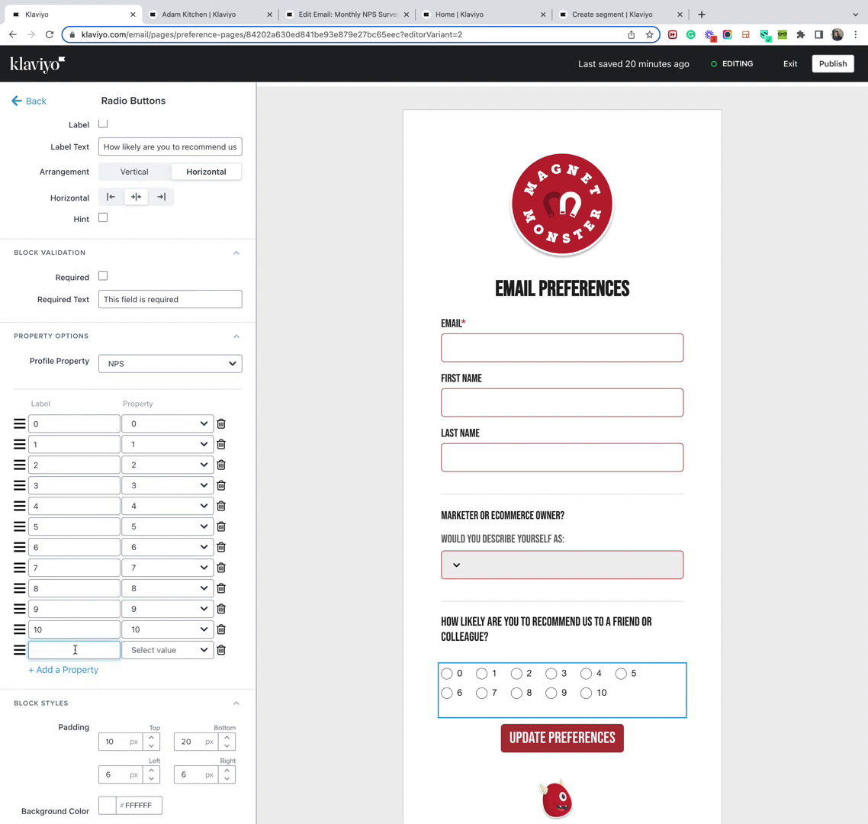
pyautogui.write('11')
pyautogui.click(180, 651)
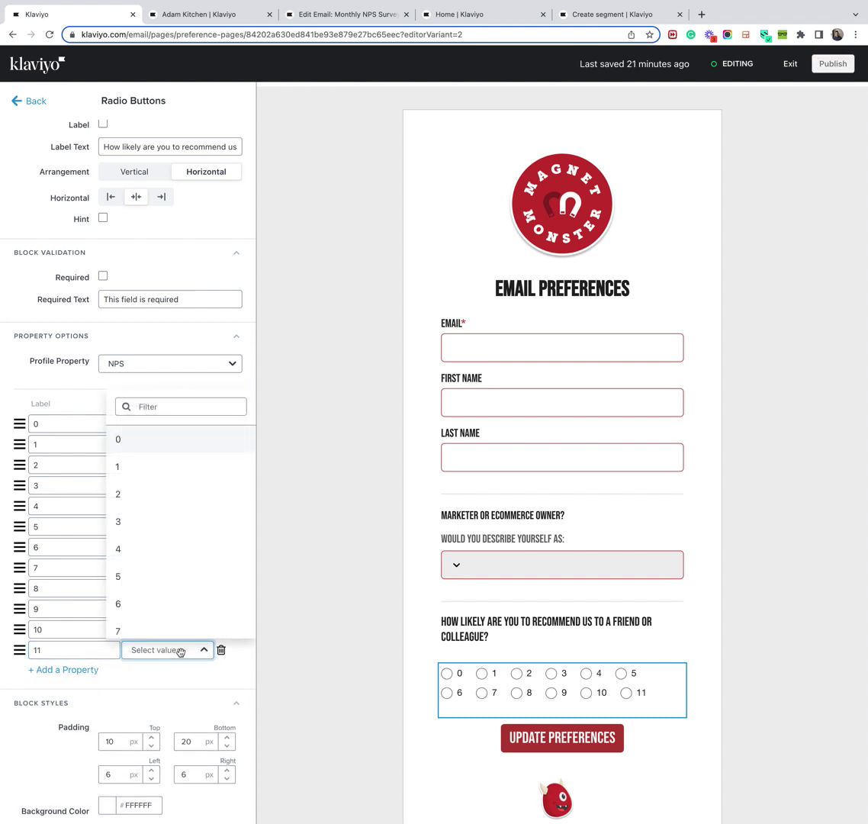
pyautogui.click(172, 411)
pyautogui.write('11')
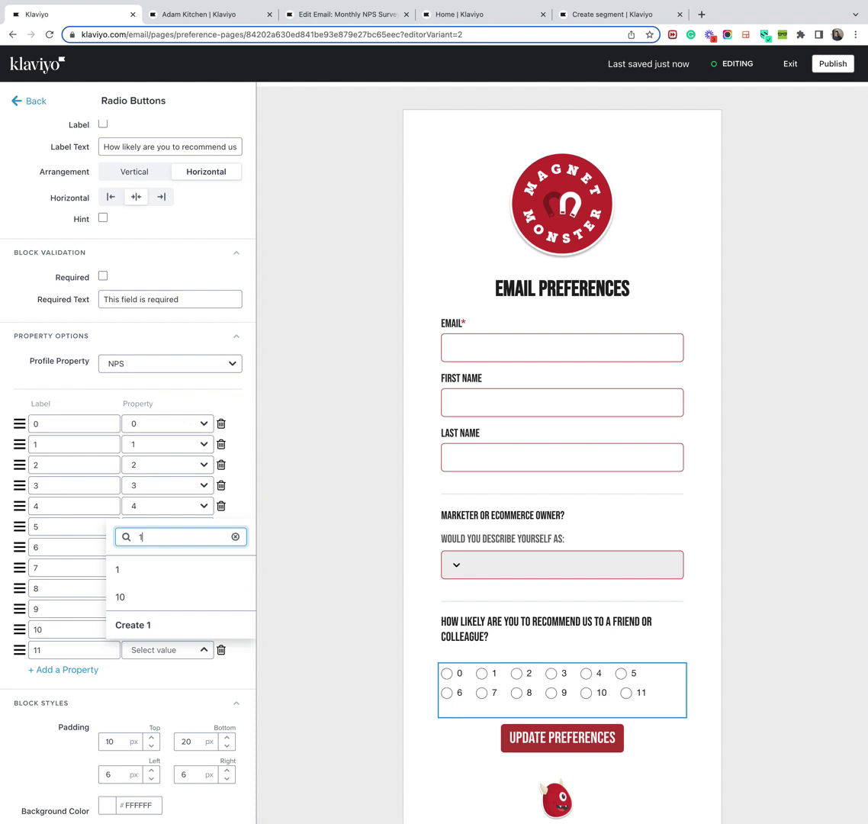
pyautogui.click(229, 665)
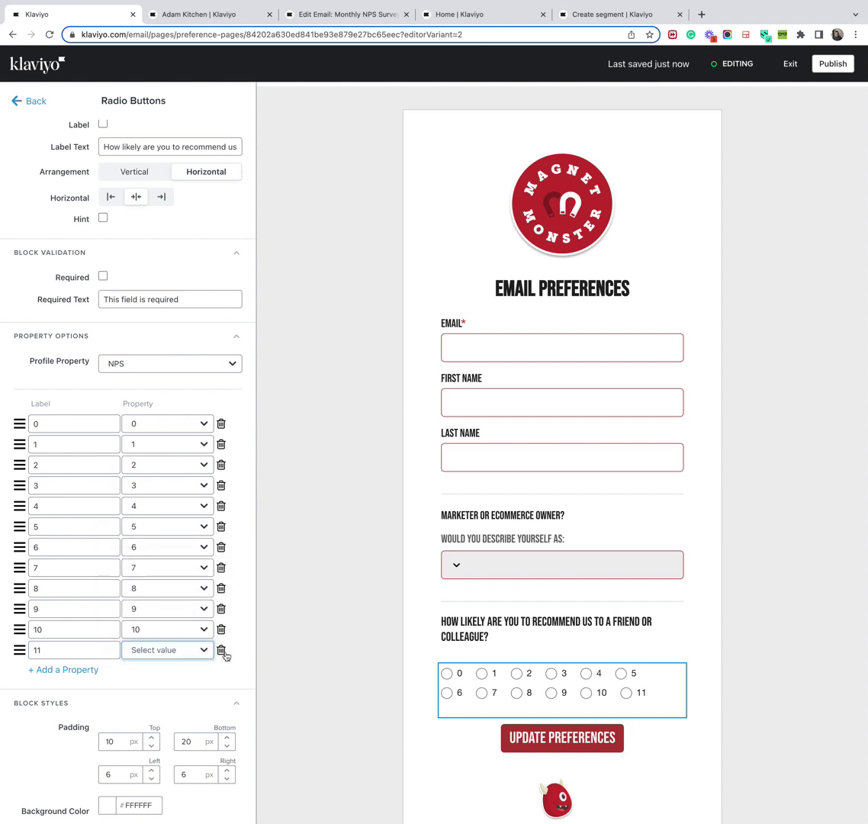
pyautogui.click(222, 651)
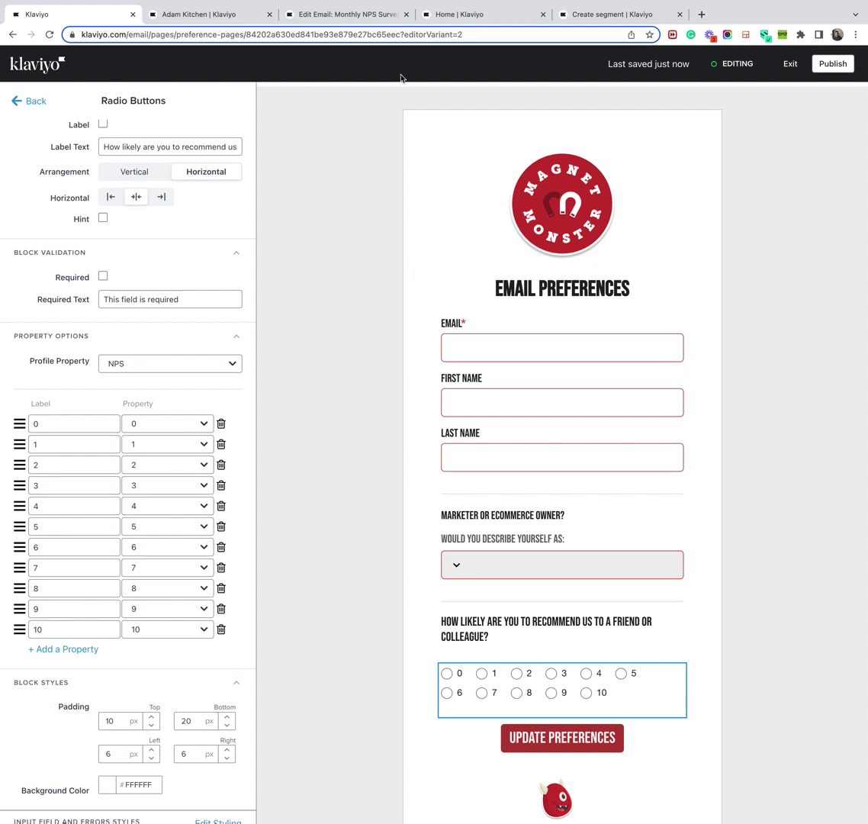
# Step: Open the Monthly NPS Survey email and select its 0–10 rating table
pyautogui.click(335, 15)
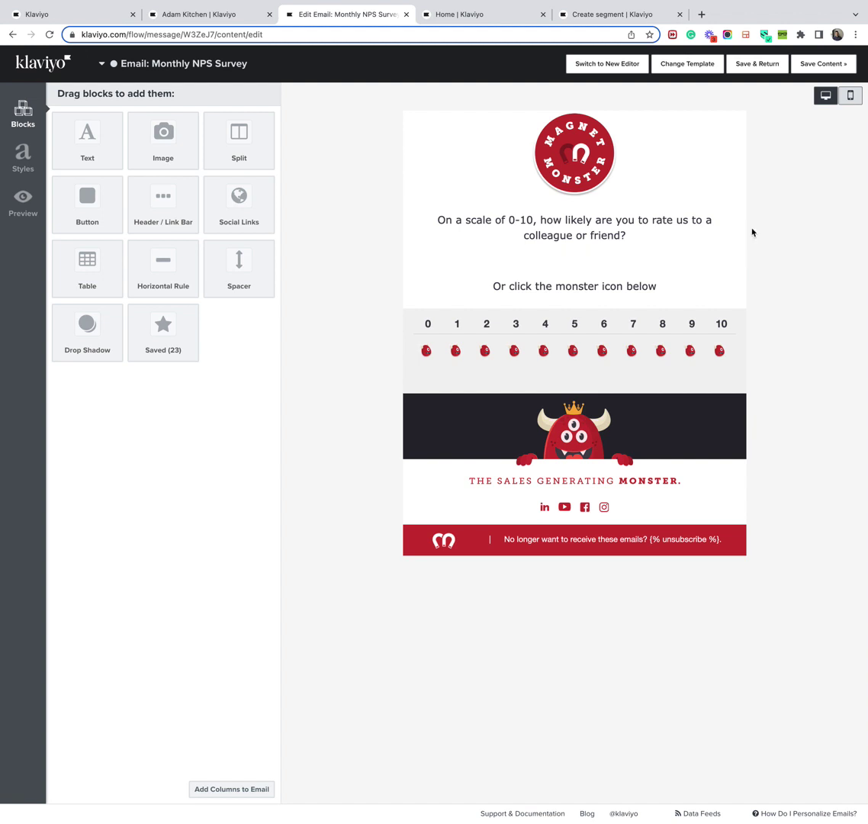
pyautogui.click(427, 354)
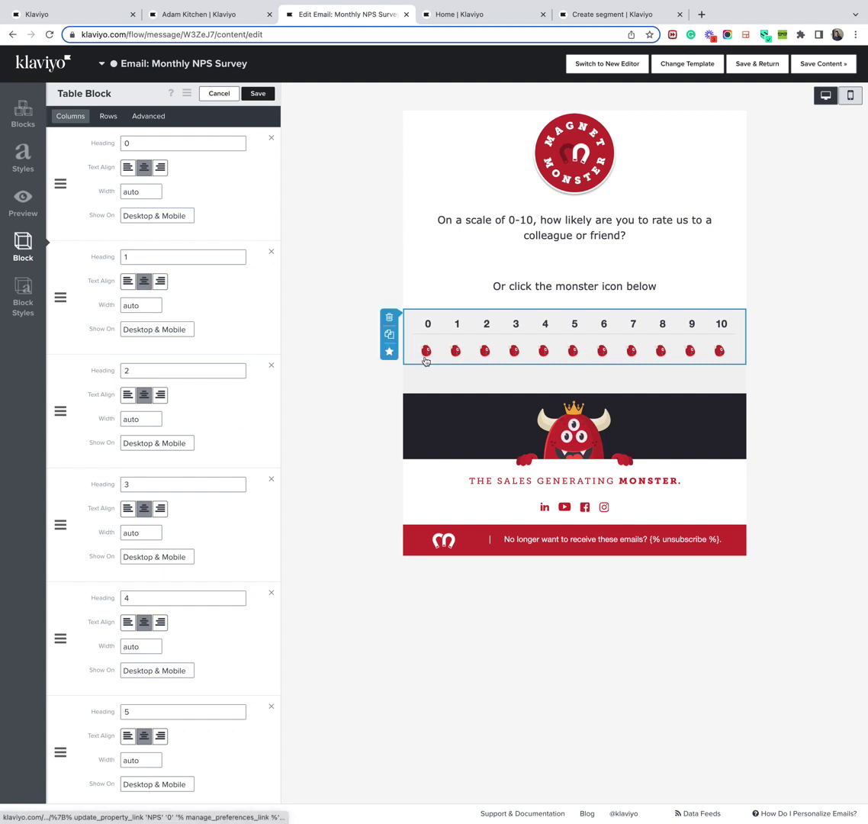
pyautogui.moveTo(437, 358)
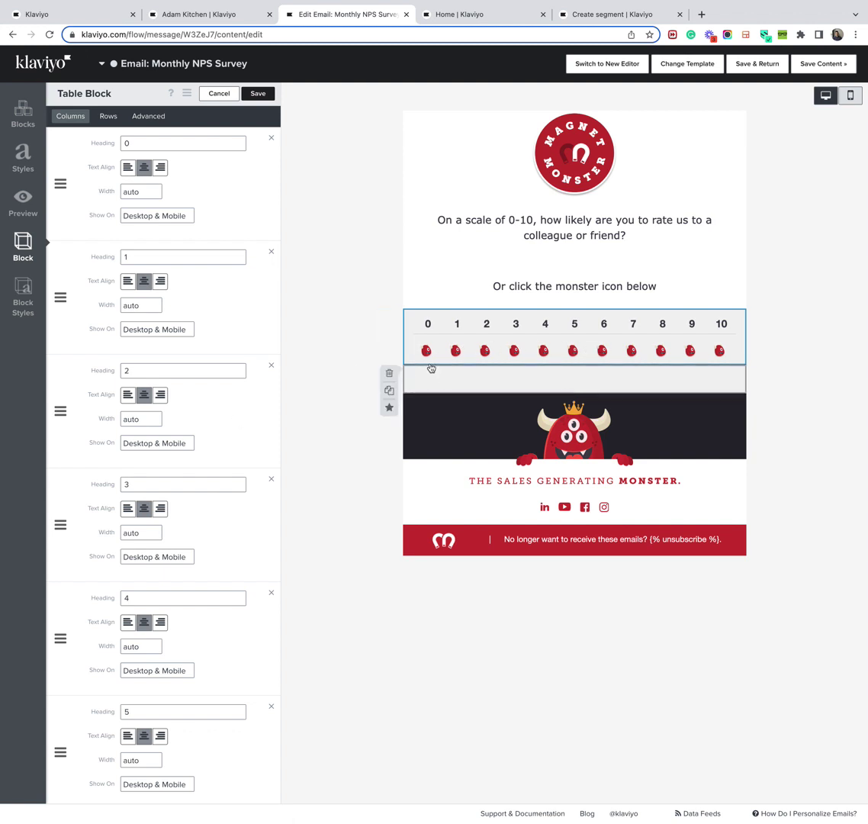
pyautogui.moveTo(341, 321)
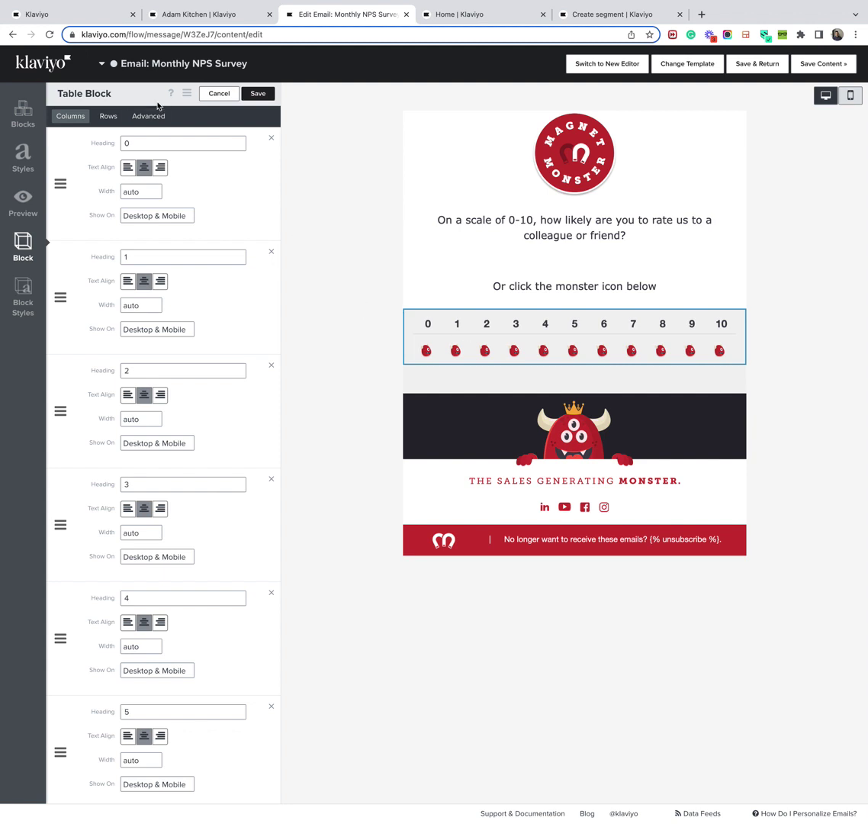
# Step: Check cell 0's link that sets the NPS score, then save the table settings
pyautogui.click(107, 119)
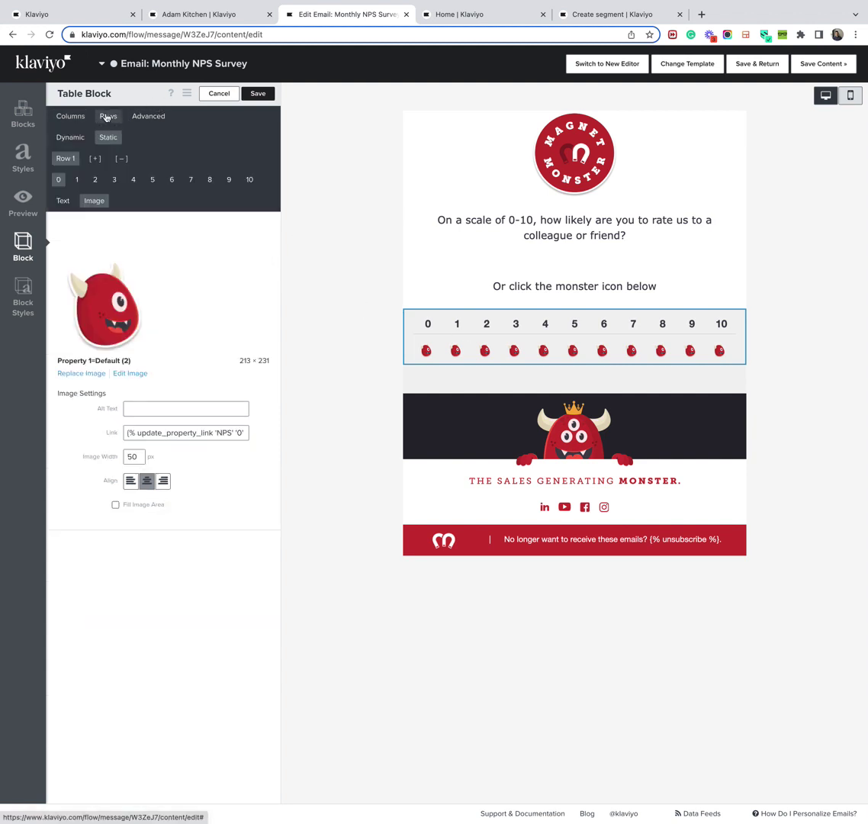
pyautogui.click(78, 180)
pyautogui.click(60, 182)
pyautogui.click(195, 433)
pyautogui.press('Right')
pyautogui.press('Right')
pyautogui.press('Right')
pyautogui.press('Right')
pyautogui.press('Right')
pyautogui.press('Right')
pyautogui.press('Right')
pyautogui.press('Right')
pyautogui.press('Right')
pyautogui.press('Right')
pyautogui.press('Right')
pyautogui.press('Right')
pyautogui.press('Right')
pyautogui.press('Right')
pyautogui.press('Right')
pyautogui.press('Right')
pyautogui.press('Right')
pyautogui.press('Right')
pyautogui.press('Right')
pyautogui.press('Right')
pyautogui.press('Home')
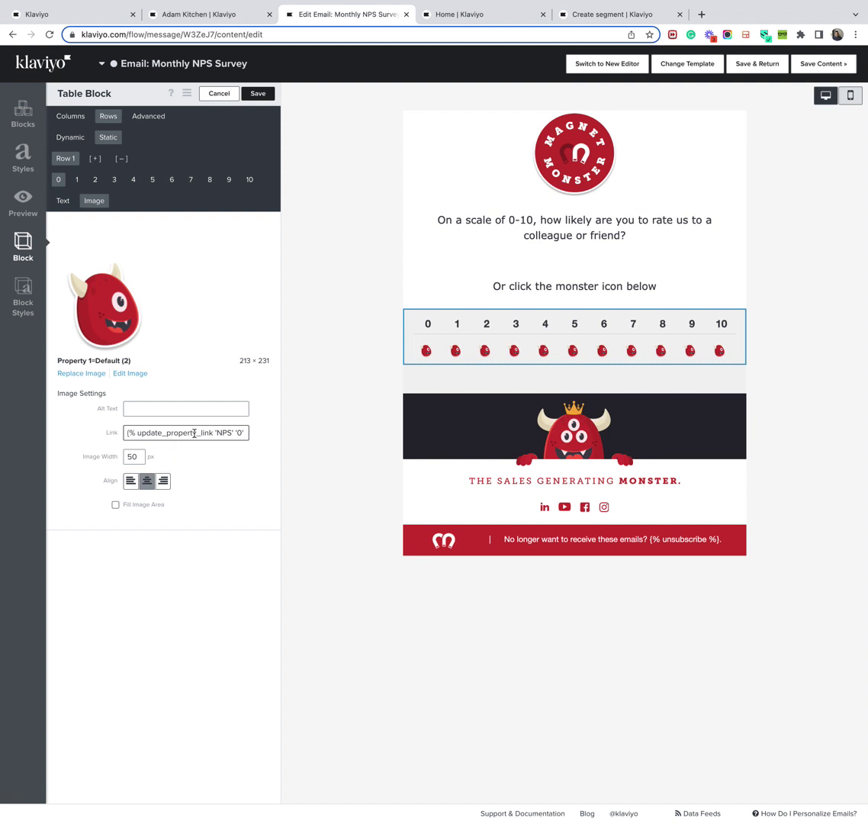
pyautogui.press('Right')
pyautogui.press('Right')
pyautogui.press('Right')
pyautogui.press('Right')
pyautogui.press('Right')
pyautogui.press('Right')
pyautogui.press('Right')
pyautogui.press('Right')
pyautogui.press('Right')
pyautogui.press('Right')
pyautogui.press('Right')
pyautogui.press('Right')
pyautogui.press('Right')
pyautogui.press('Right')
pyautogui.press('Right')
pyautogui.press('Right')
pyautogui.press('Right')
pyautogui.press('Right')
pyautogui.press('Right')
pyautogui.press('Right')
pyautogui.press('Right')
pyautogui.press('Right')
pyautogui.press('Right')
pyautogui.press('Right')
pyautogui.press('Right')
pyautogui.press('Right')
pyautogui.press('Right')
pyautogui.press('Right')
pyautogui.press('Right')
pyautogui.press('Right')
pyautogui.press('Right')
pyautogui.press('Right')
pyautogui.press('Right')
pyautogui.press('Right')
pyautogui.press('Right')
pyautogui.press('Right')
pyautogui.press('Right')
pyautogui.press('Right')
pyautogui.press('Right')
pyautogui.press('Right')
pyautogui.click(258, 94)
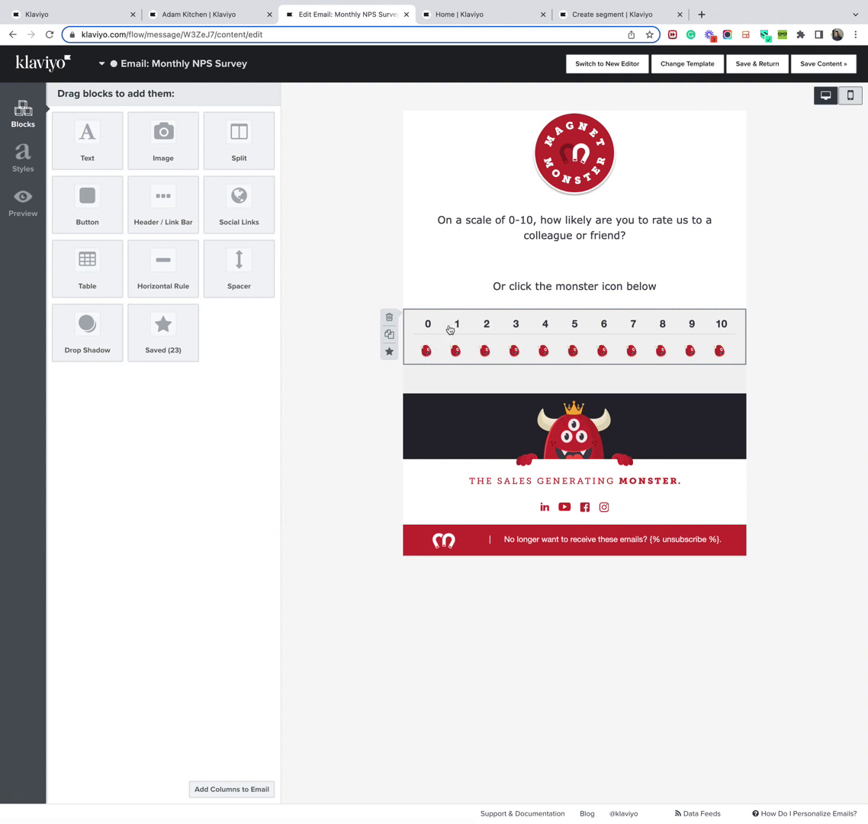
pyautogui.click(450, 327)
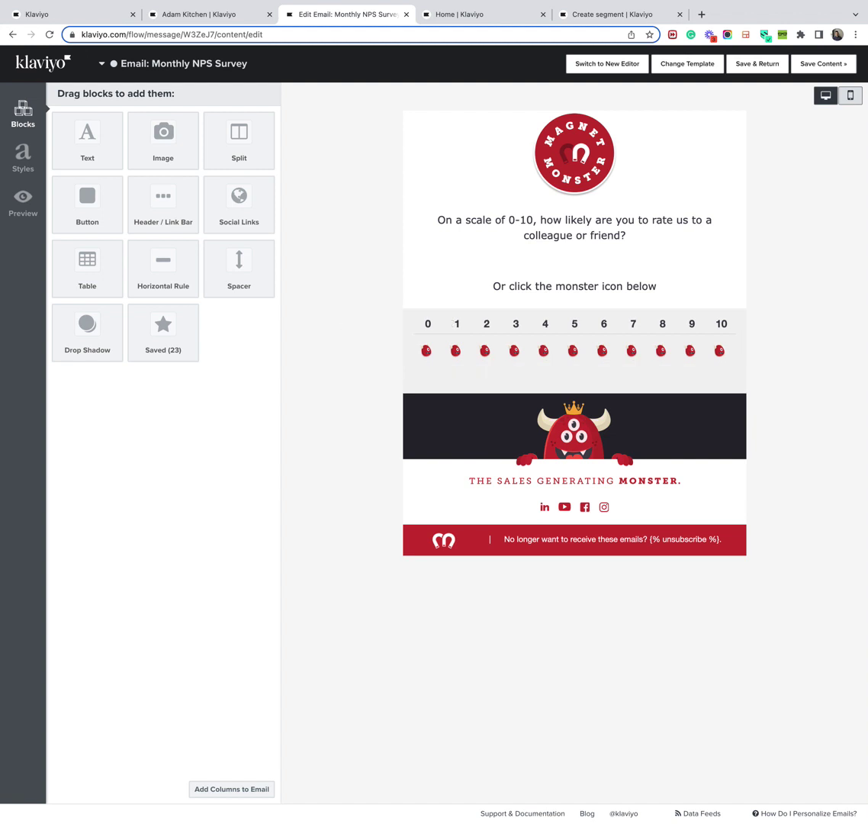
# Step: Go to the new segment form and review its name, NPS Detractors
pyautogui.click(597, 17)
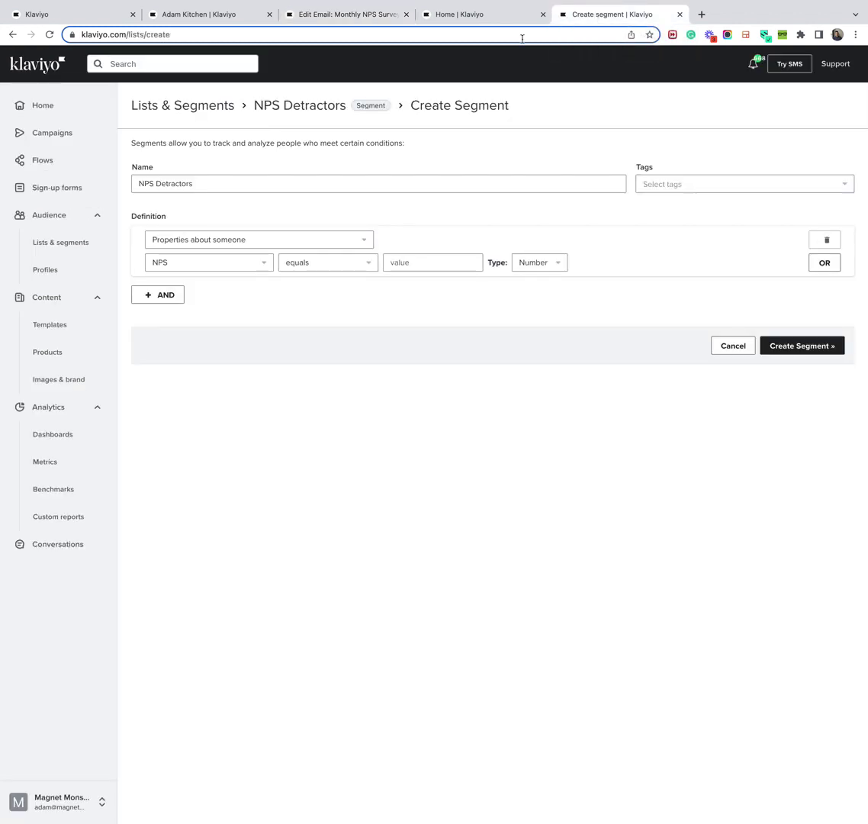
pyautogui.click(201, 185)
pyautogui.moveTo(232, 184); pyautogui.dragTo(119, 190)
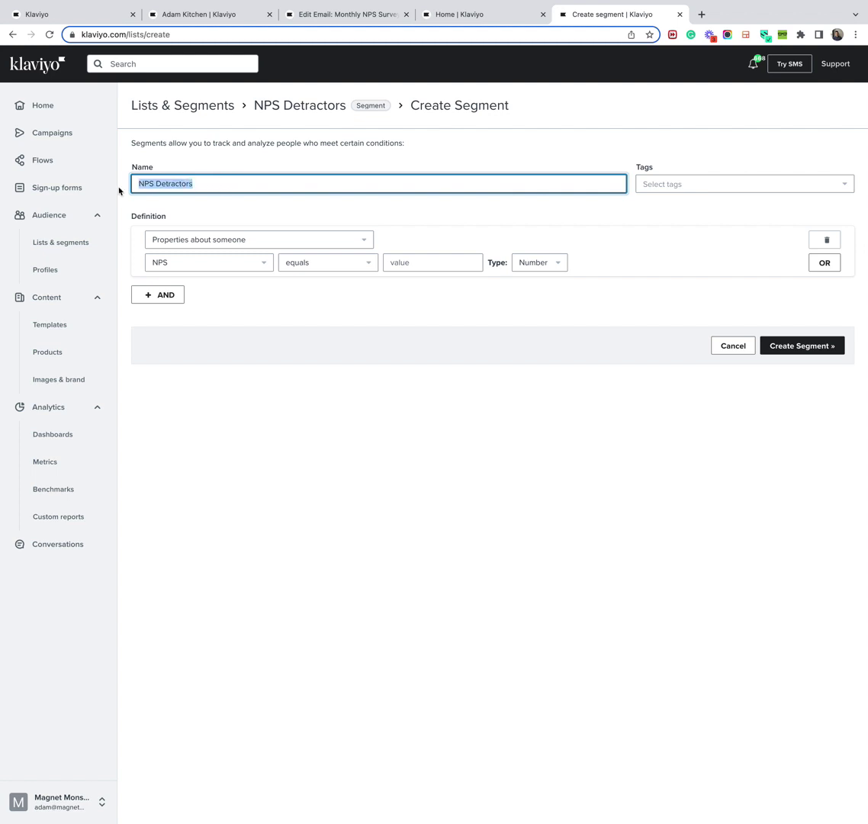
pyautogui.click(211, 186)
# Step: Base the segment condition on Properties about someone, using the NPS property
pyautogui.click(229, 241)
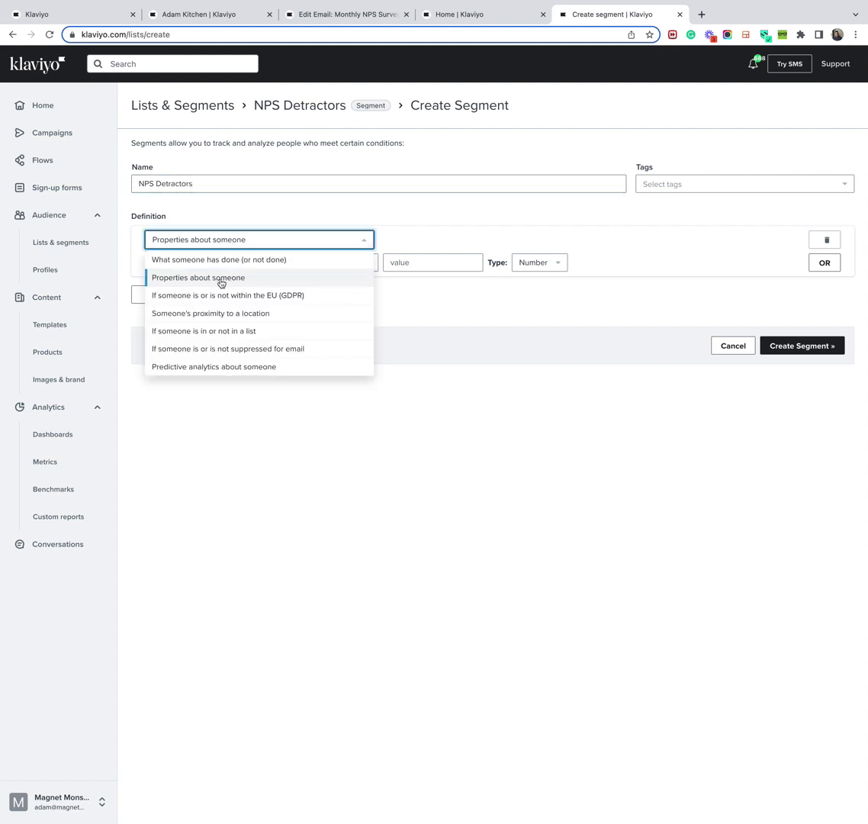
pyautogui.click(222, 280)
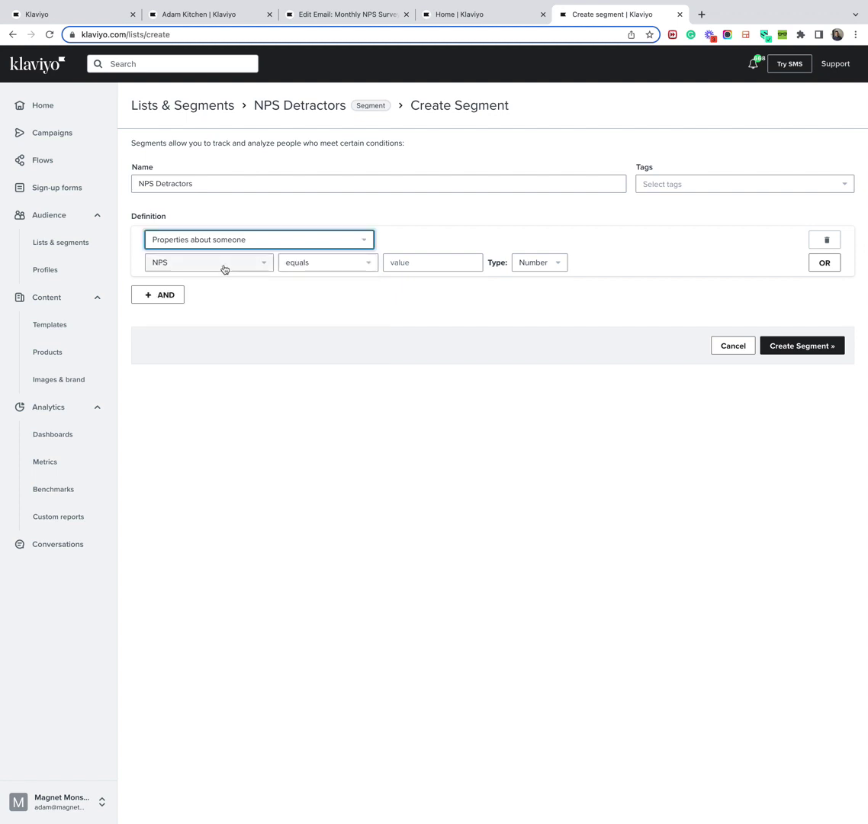
pyautogui.click(225, 268)
pyautogui.scroll(-2, 211, 365)
pyautogui.scroll(1, 212, 363)
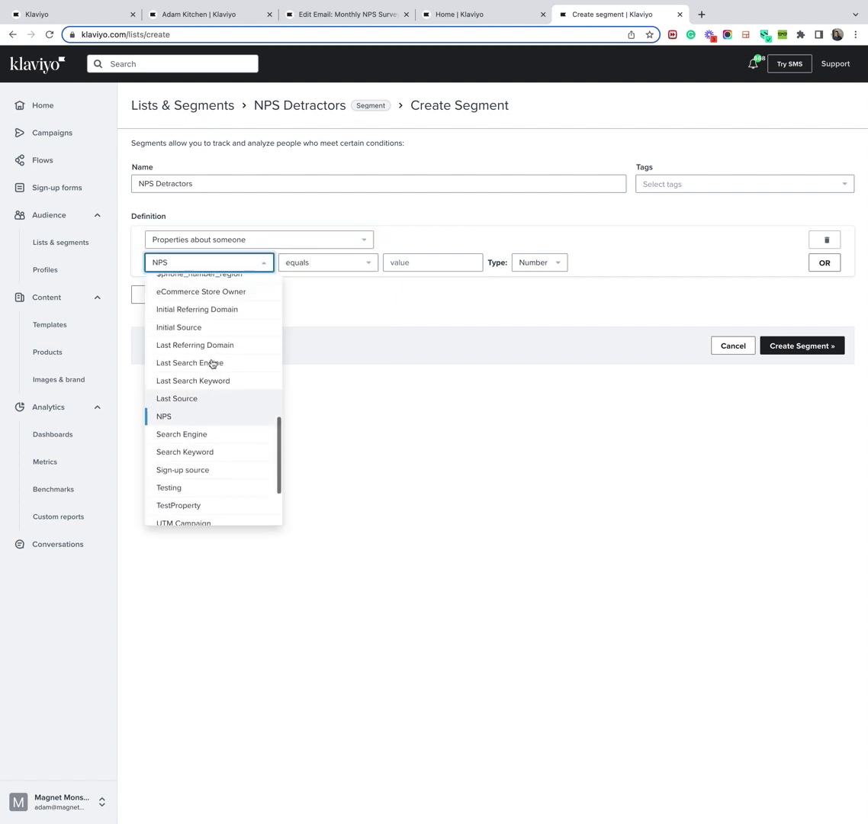
pyautogui.scroll(1, 212, 363)
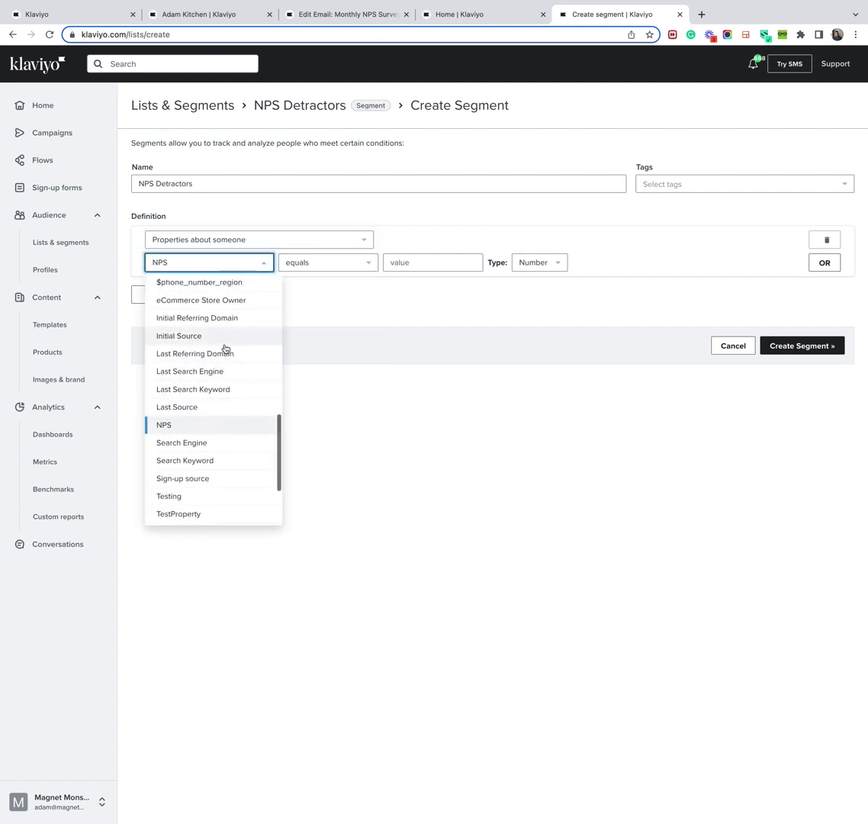
pyautogui.click(170, 432)
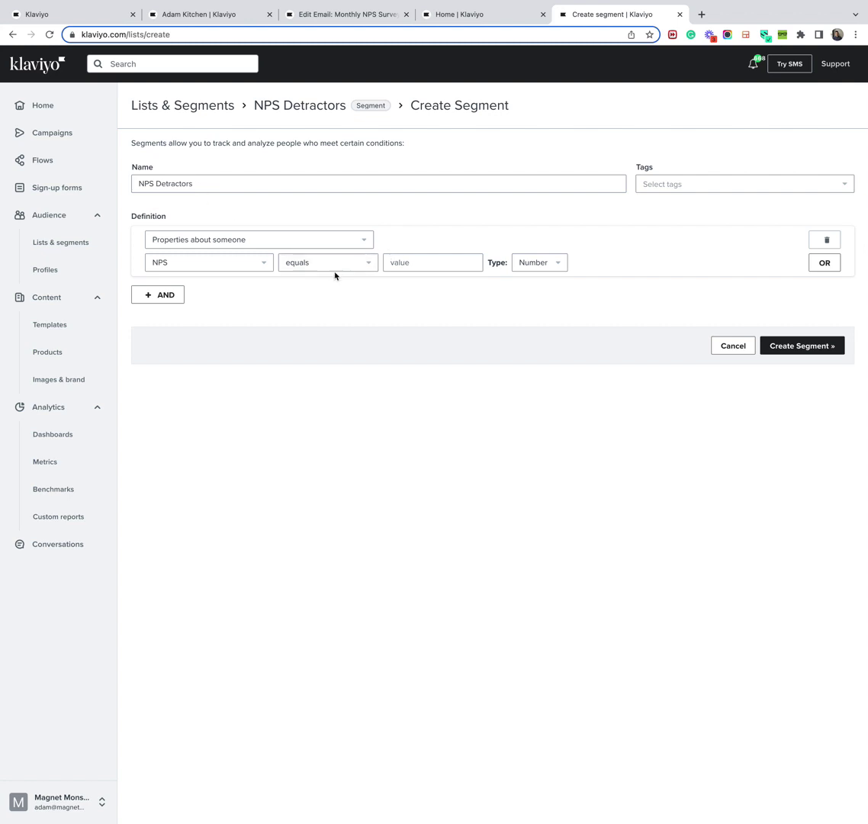
# Step: Set the NPS condition to 'is less than' 7
pyautogui.click(224, 267)
pyautogui.click(224, 267)
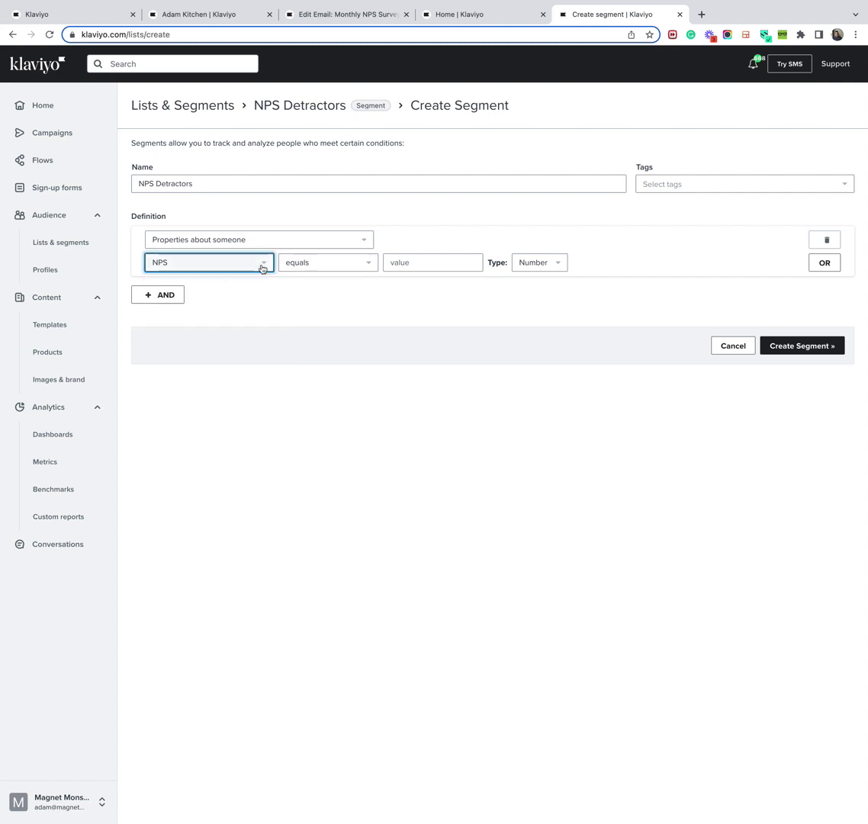
pyautogui.click(329, 267)
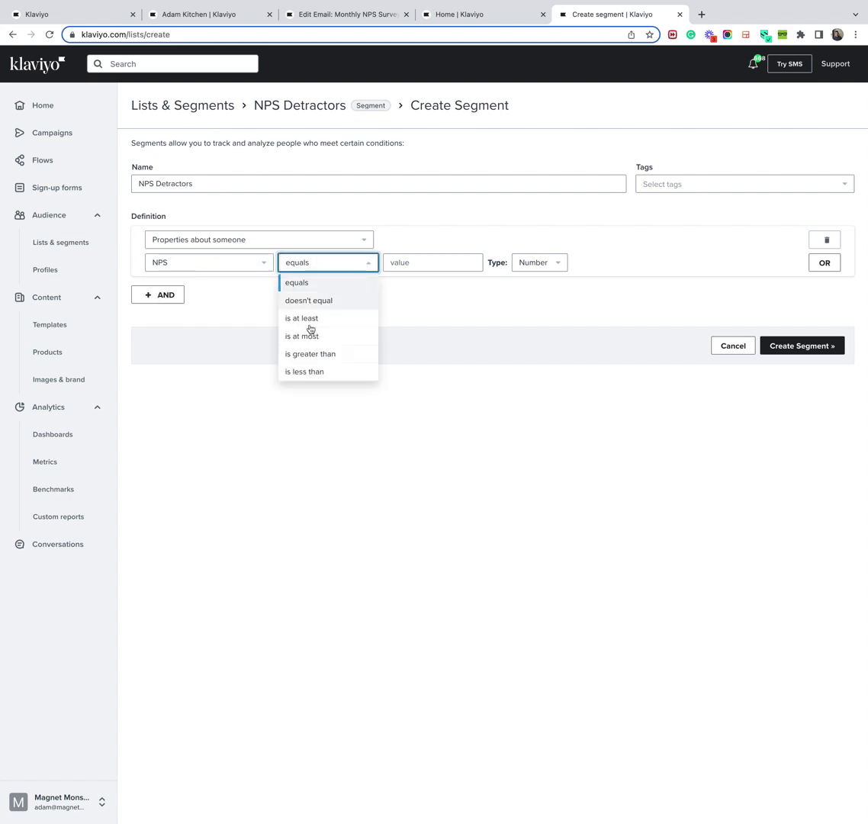
pyautogui.click(320, 371)
pyautogui.click(397, 264)
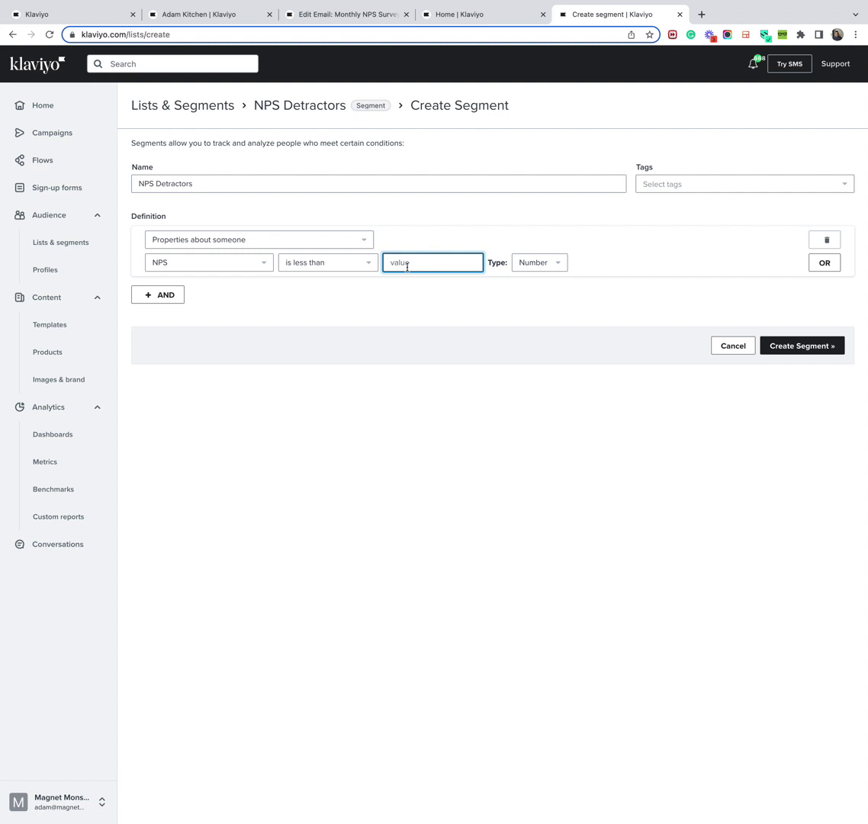
pyautogui.write('7')
# Step: Change the first condition to NPS 'is at least' 6
pyautogui.click(340, 266)
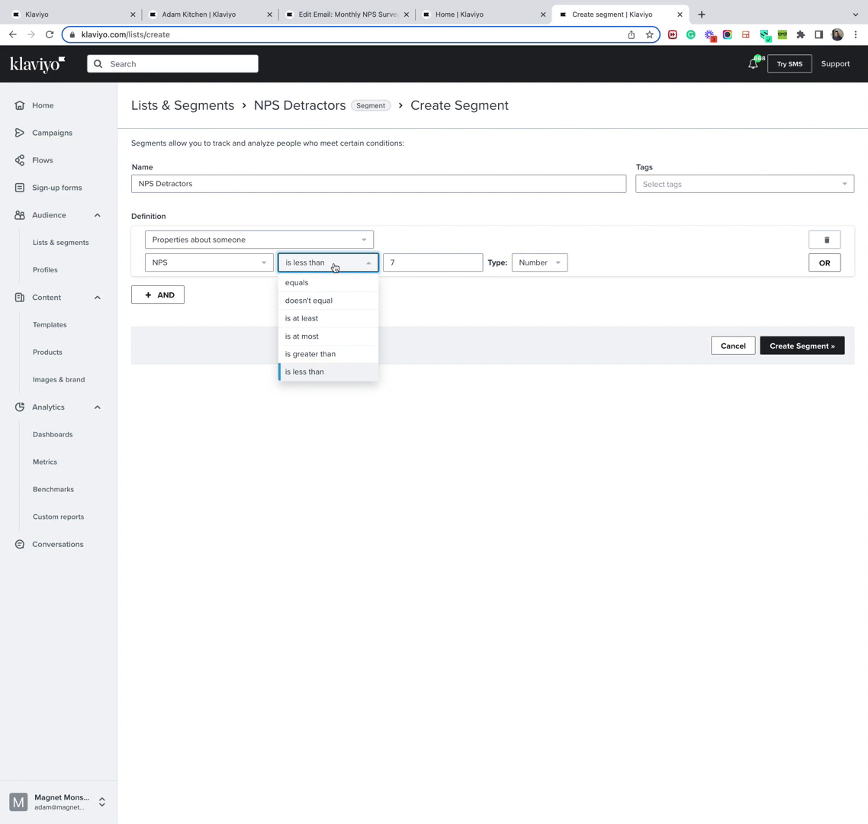
pyautogui.click(326, 318)
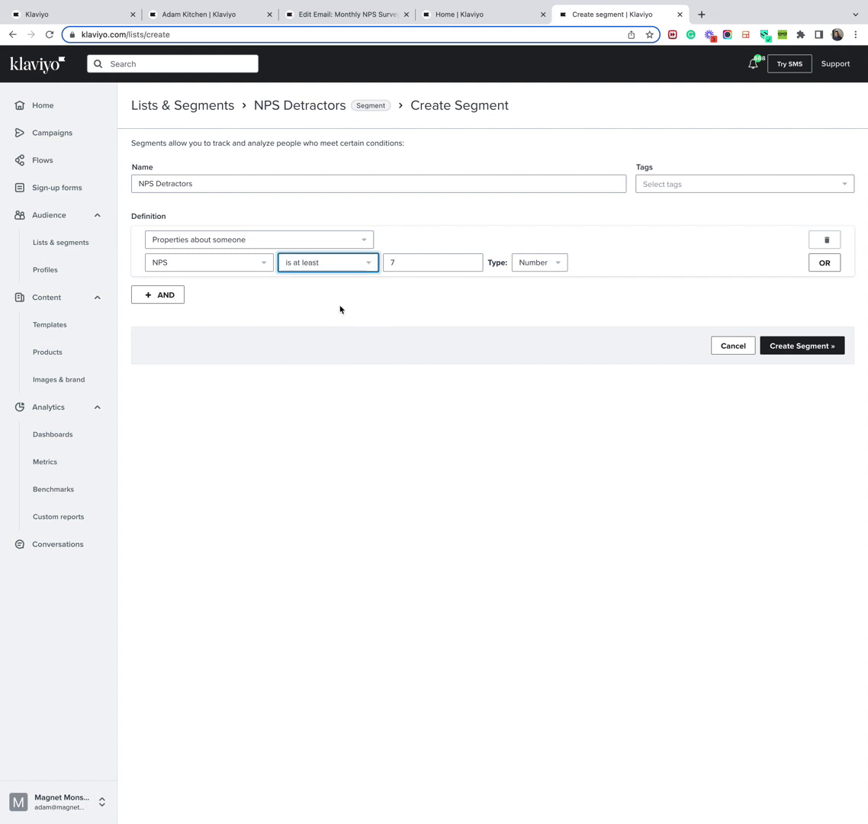
pyautogui.doubleClick(388, 262)
pyautogui.press('BackSpace')
pyautogui.write('6')
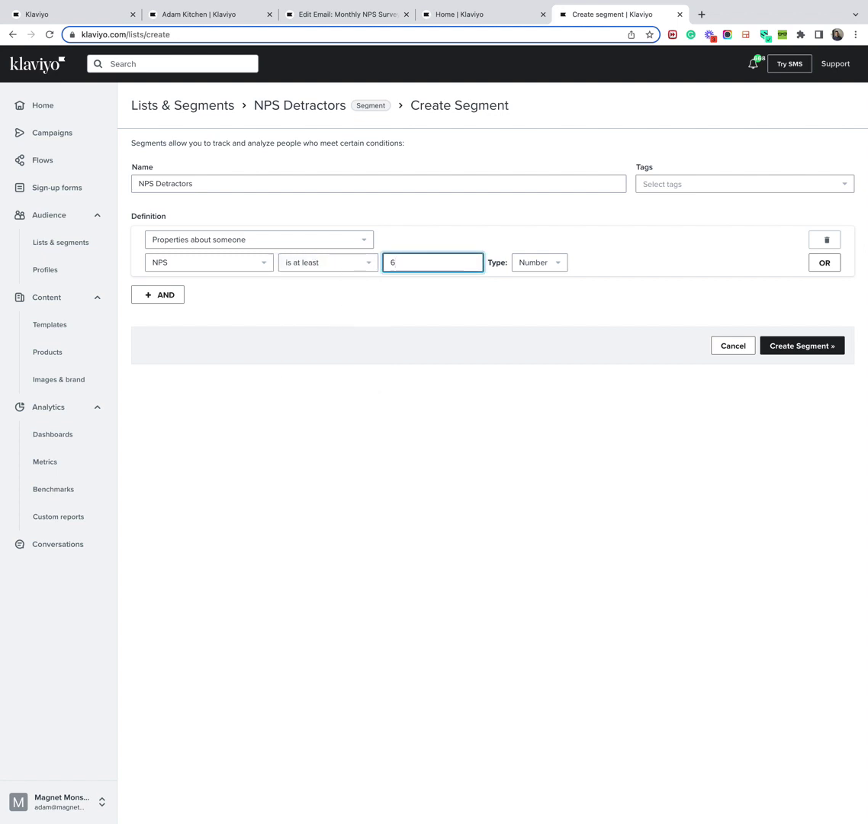
# Step: Add an AND condition: NPS 'is at most' 8
pyautogui.click(179, 299)
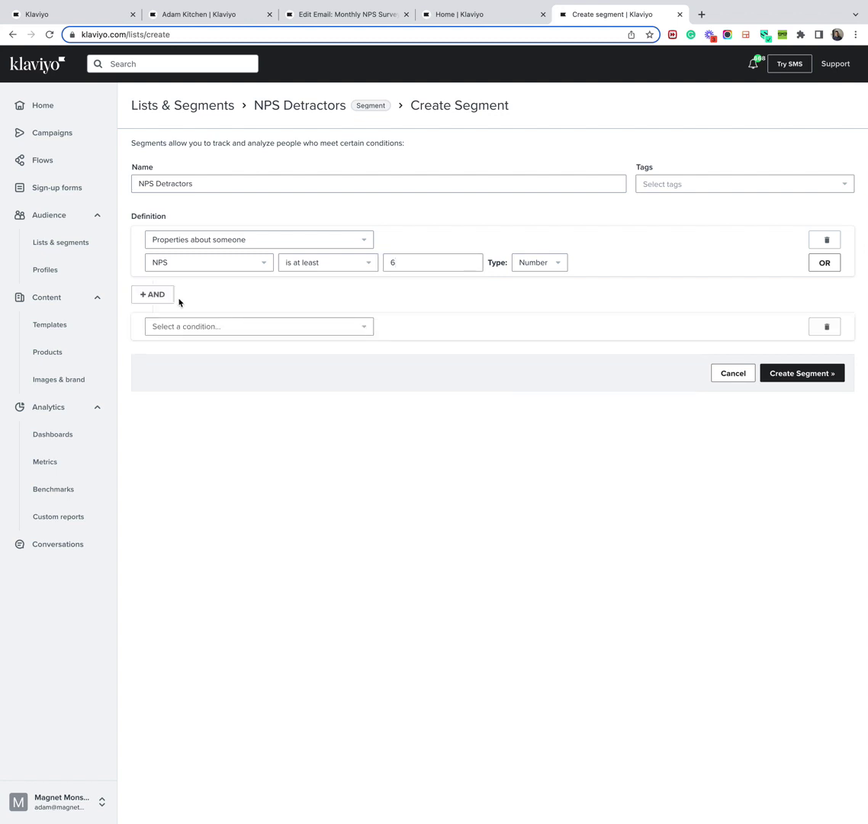
pyautogui.click(200, 328)
pyautogui.click(202, 364)
pyautogui.click(201, 350)
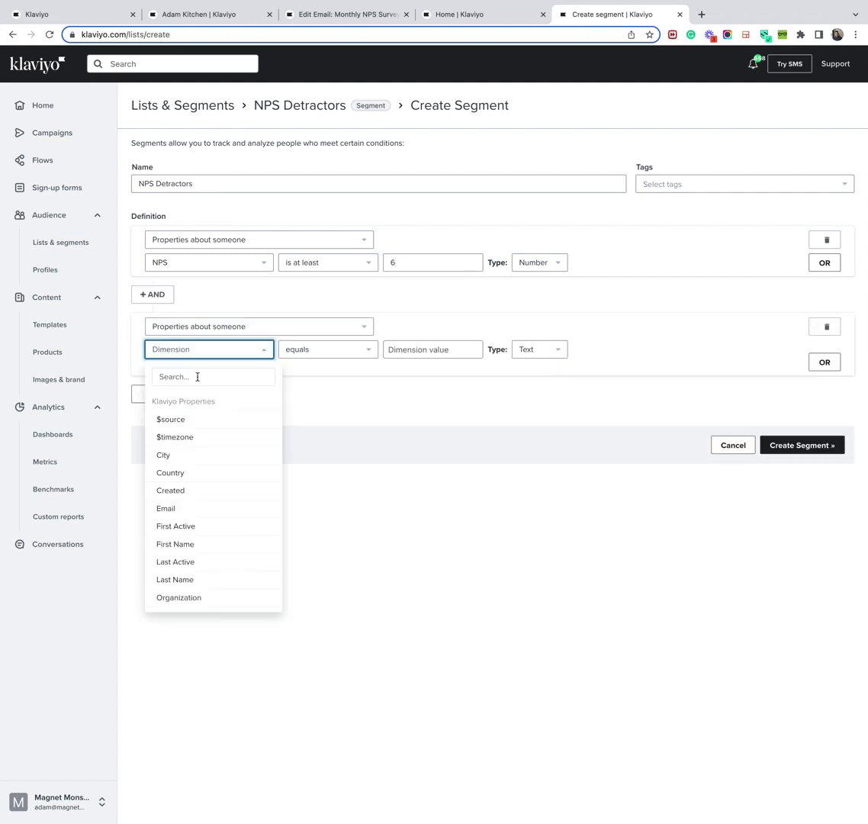
pyautogui.write('NPS')
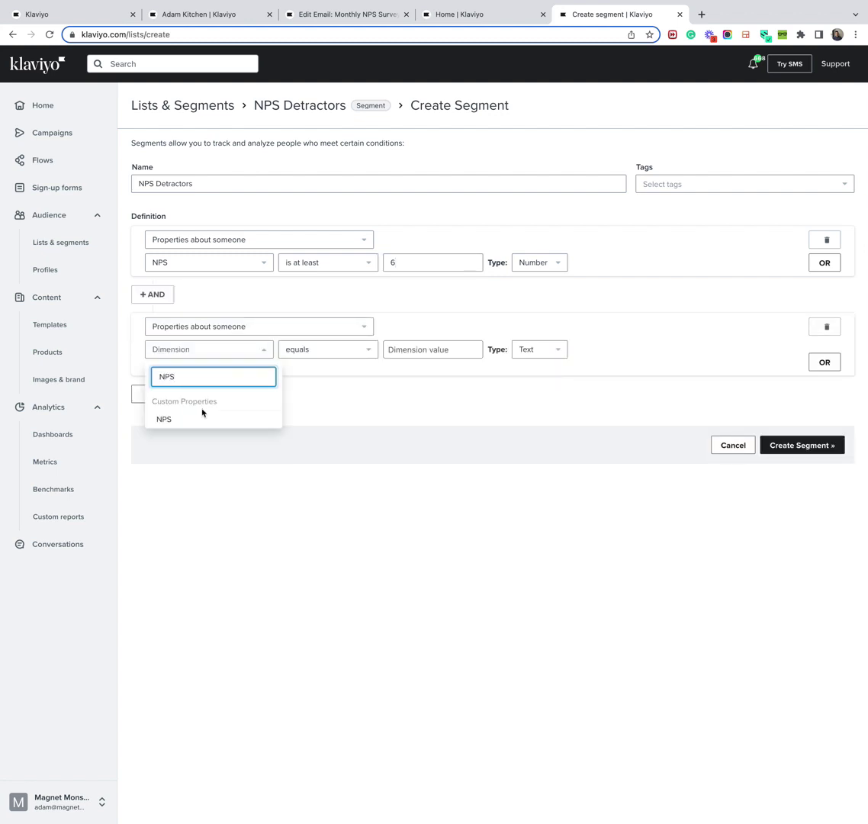
pyautogui.click(202, 417)
pyautogui.click(326, 349)
pyautogui.click(325, 423)
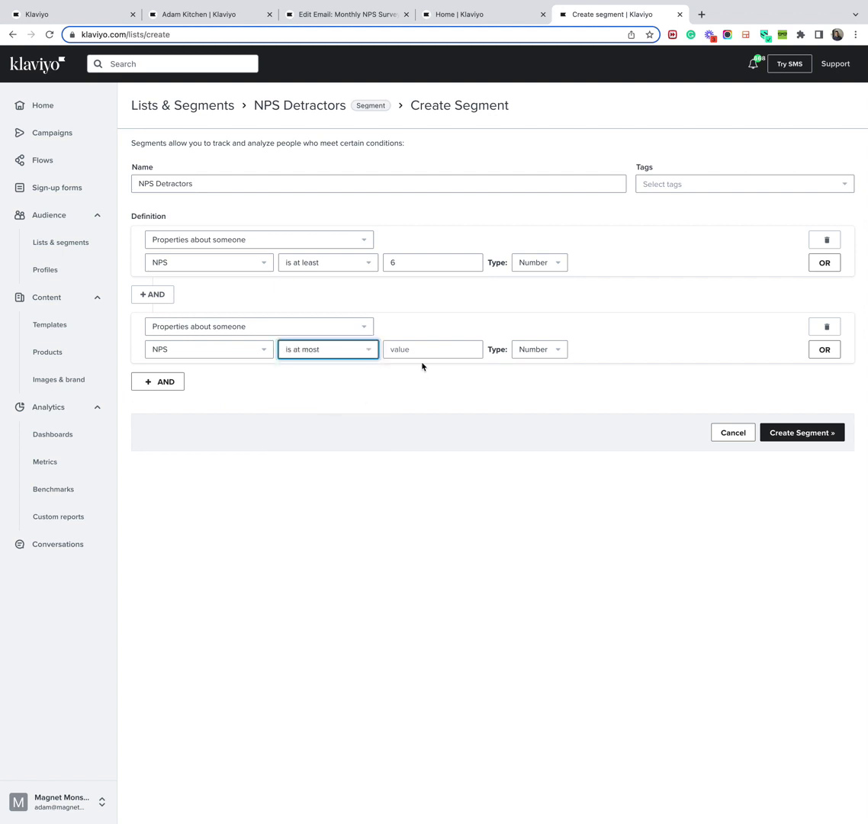
pyautogui.click(421, 353)
pyautogui.write('8')
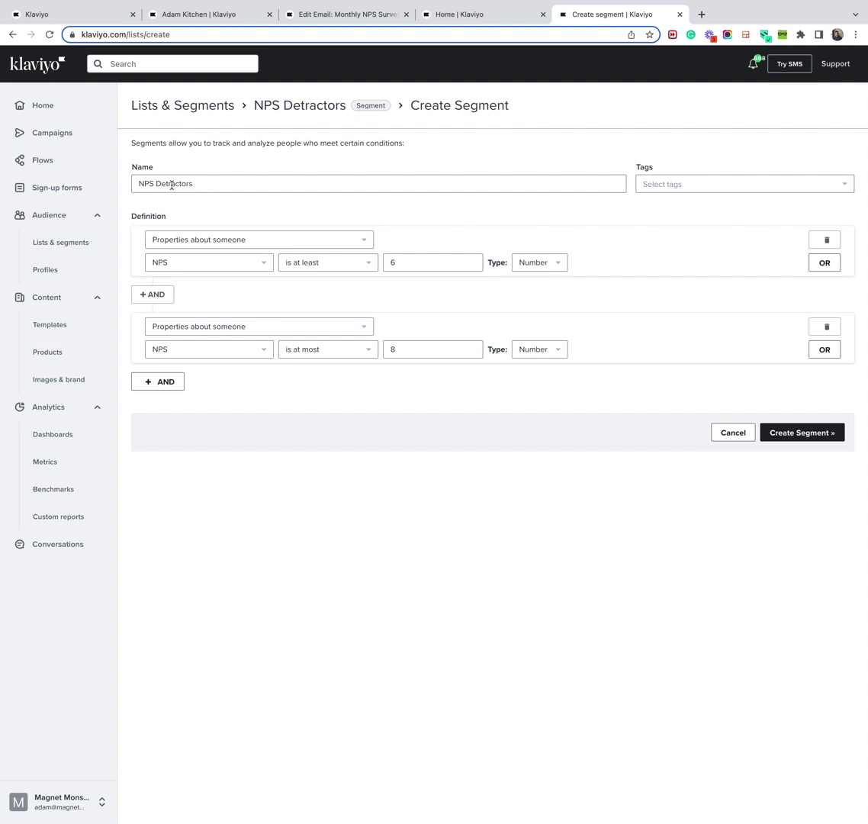
# Step: Delete the second condition and change the first threshold from 6 to 9
pyautogui.click(830, 331)
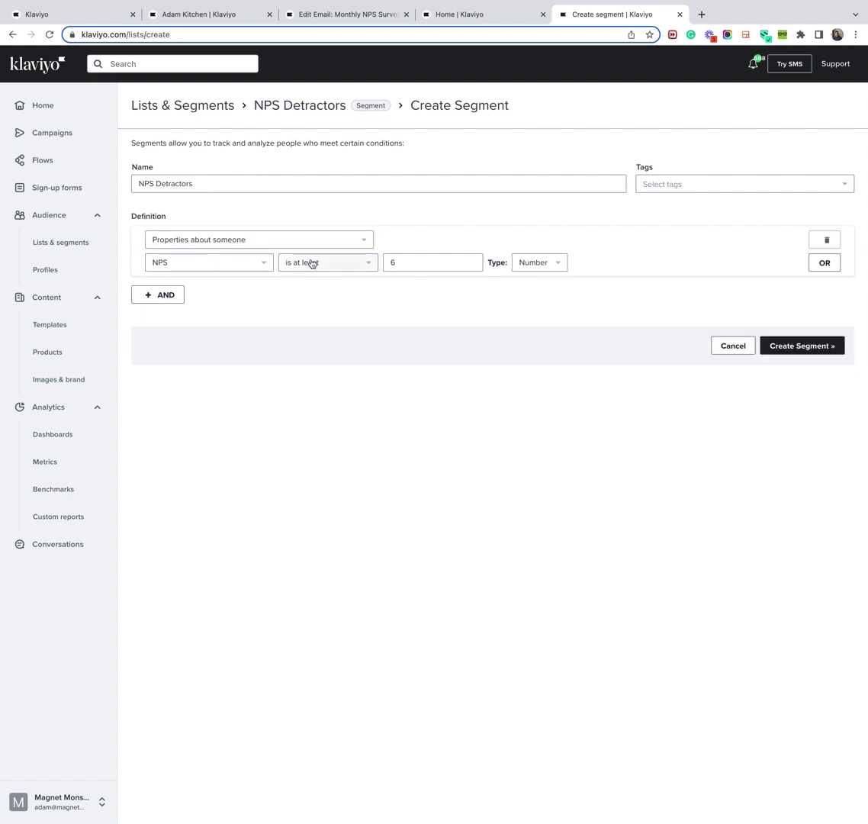
pyautogui.click(334, 267)
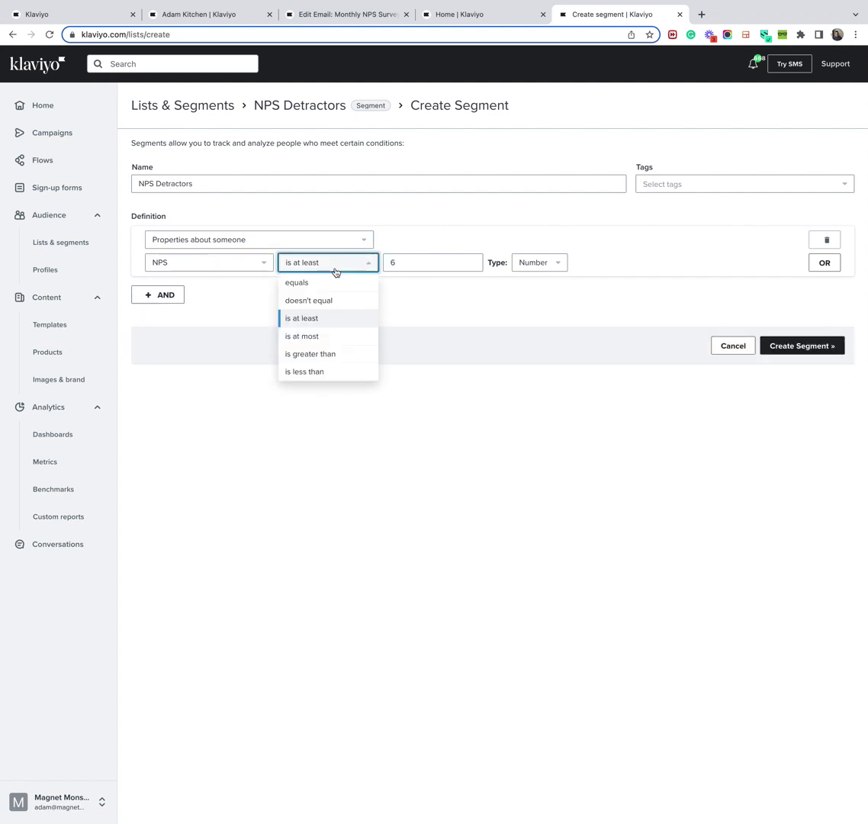
pyautogui.click(331, 320)
pyautogui.moveTo(440, 262); pyautogui.dragTo(380, 266)
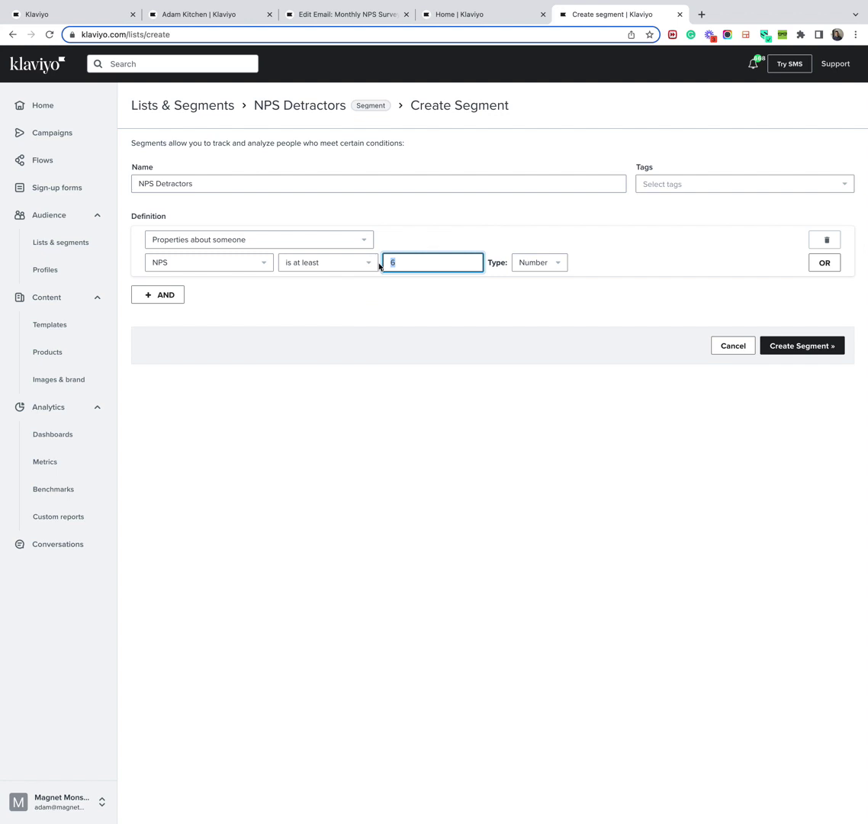
pyautogui.write('9')
pyautogui.click(538, 397)
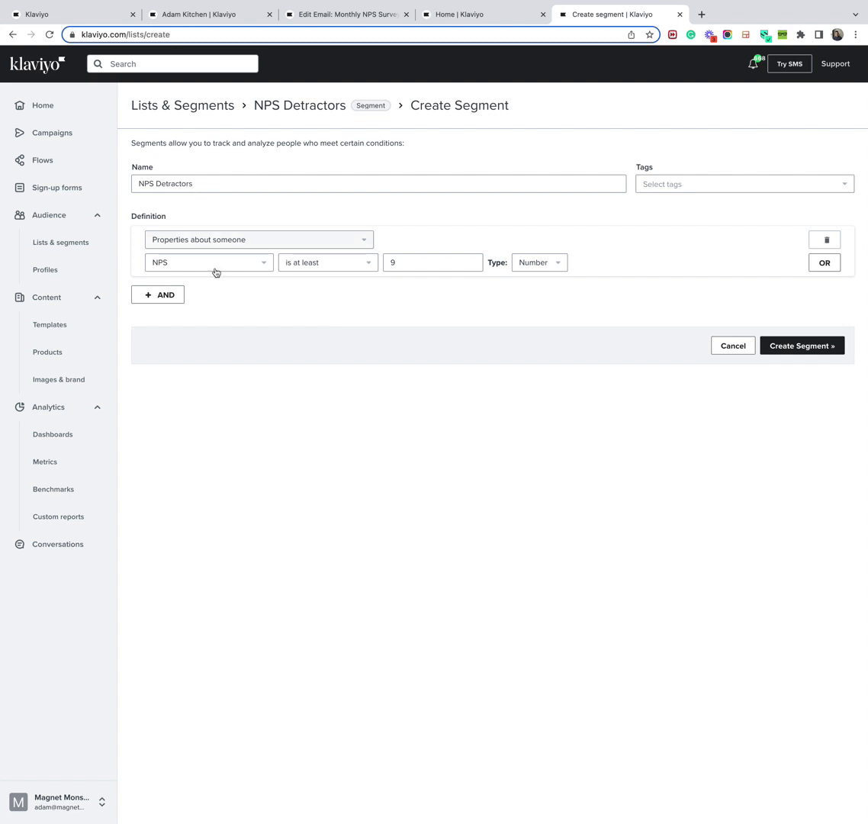
pyautogui.click(400, 262)
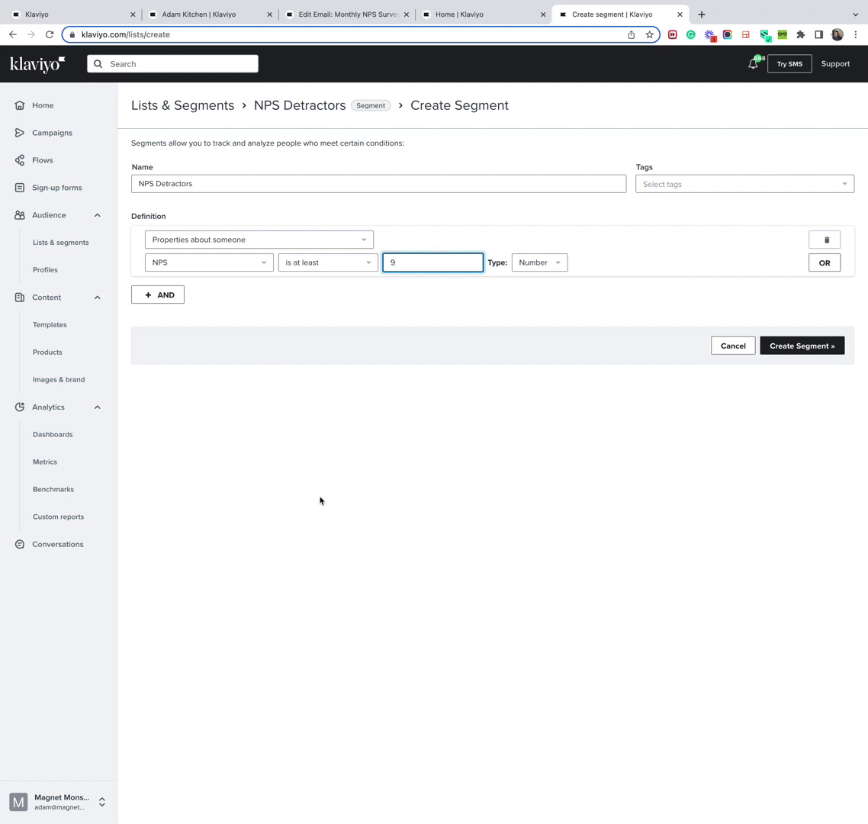
pyautogui.click(162, 10)
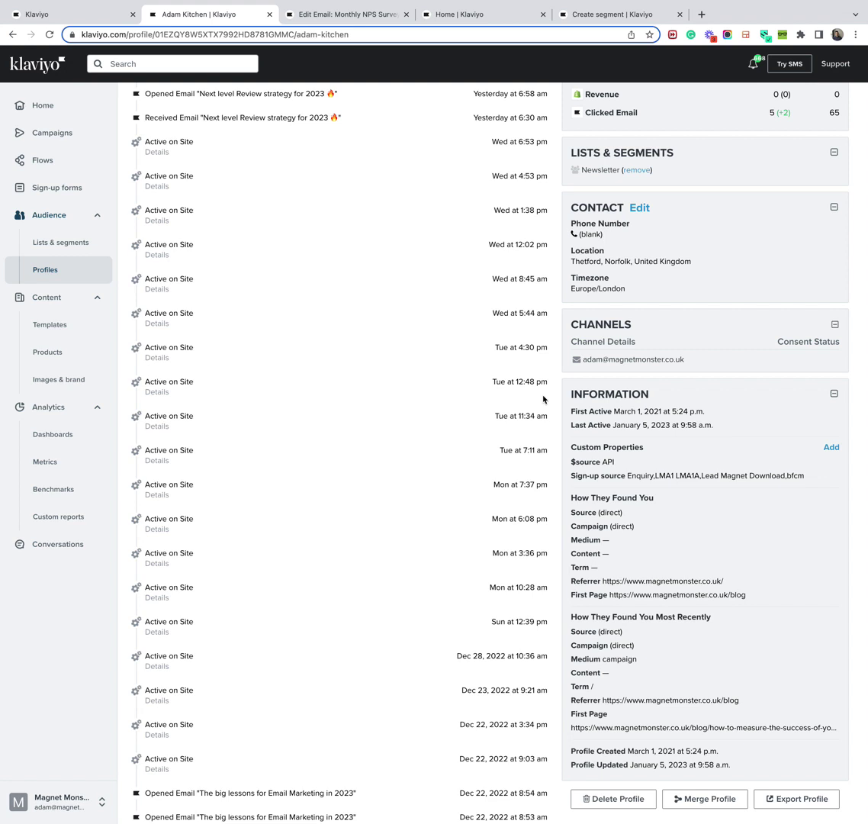
pyautogui.click(115, 10)
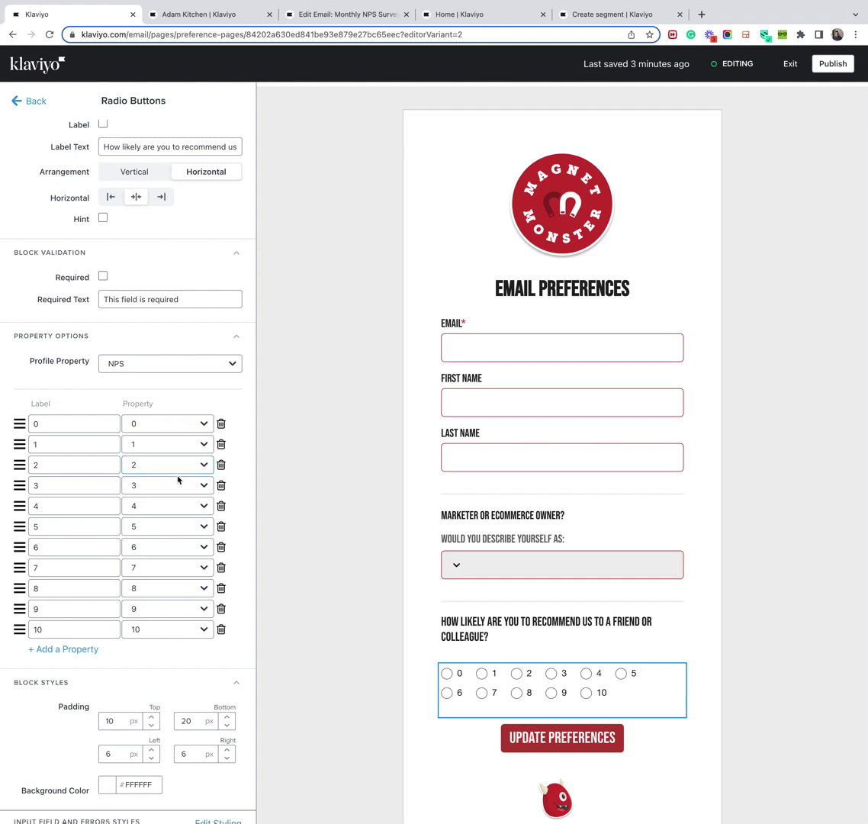
pyautogui.click(300, 19)
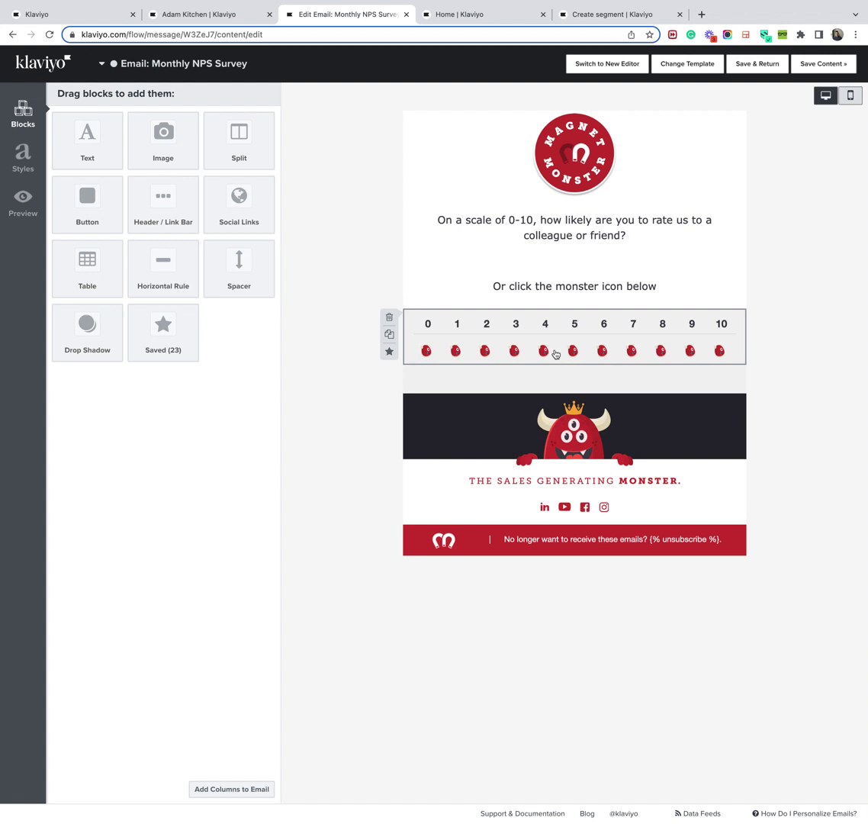
pyautogui.click(499, 363)
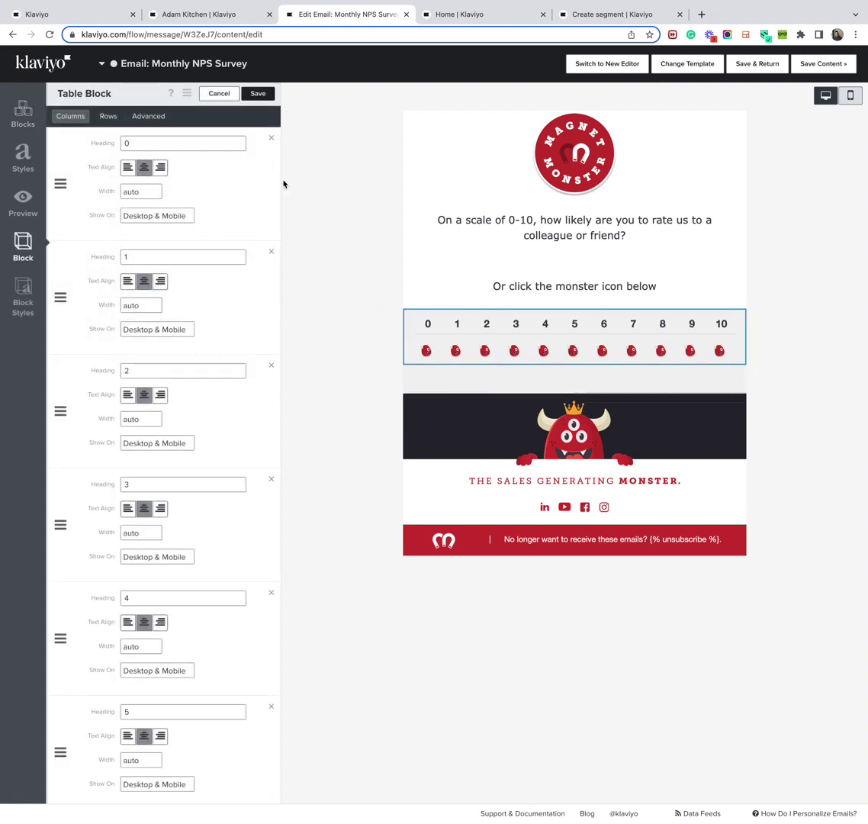
pyautogui.click(257, 93)
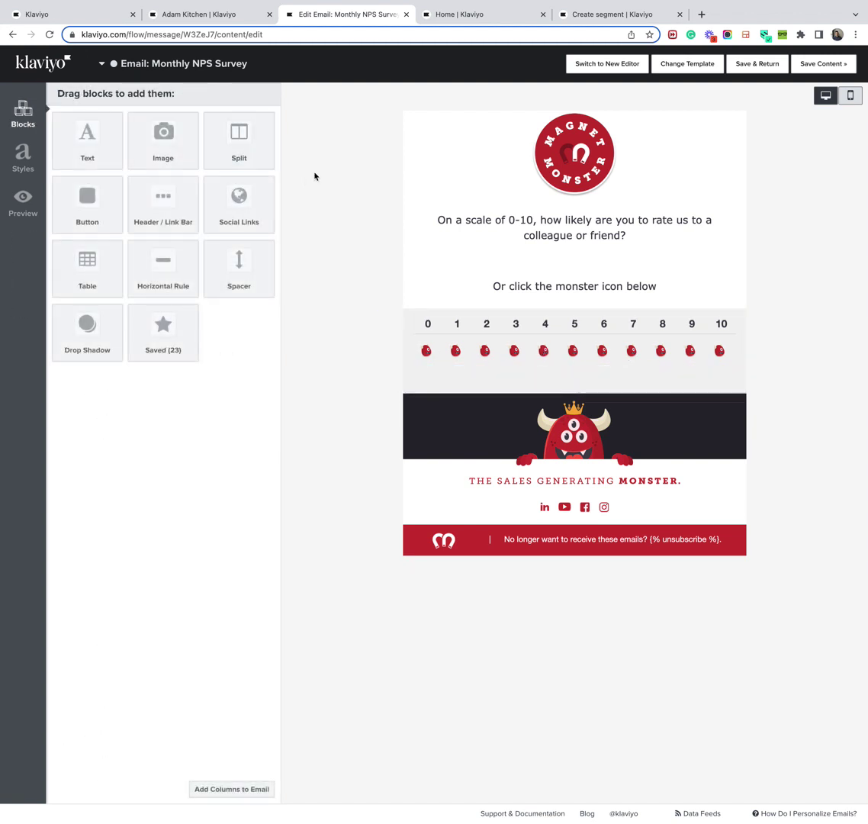
pyautogui.click(599, 15)
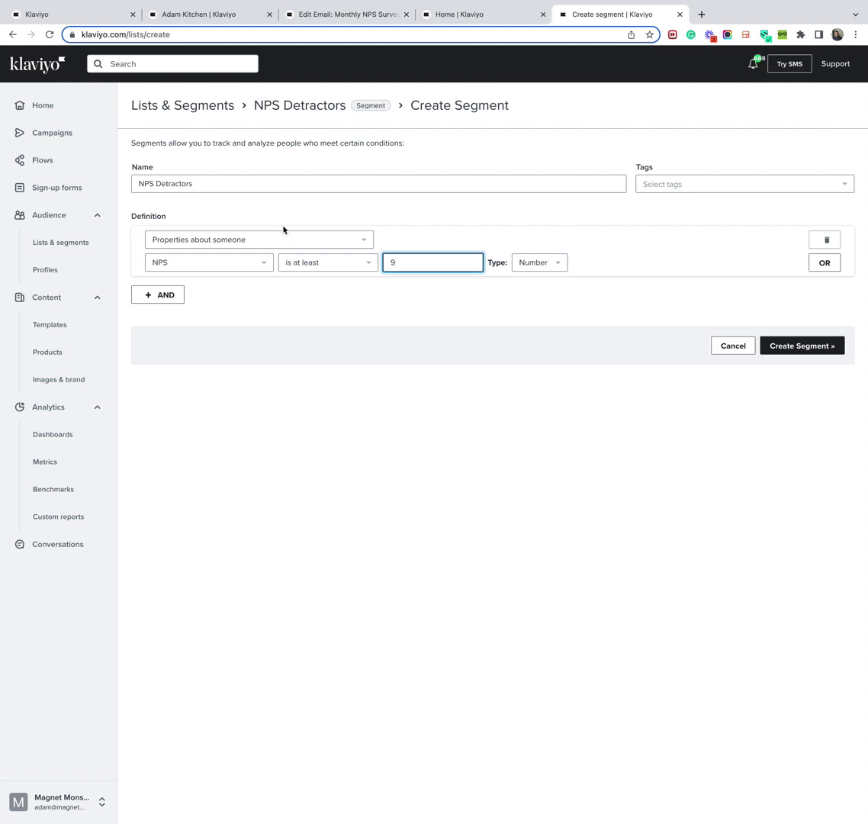